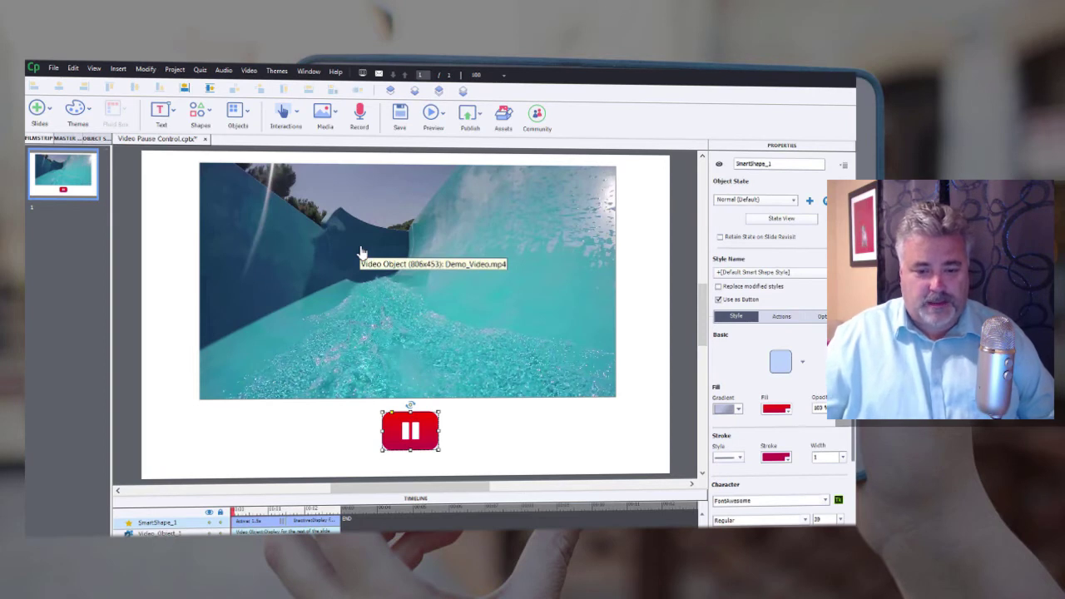
# - Try the clearSkin2 and coronaSkin2 skins on the video, then leave it with no playback skin
pyautogui.click(449, 249)
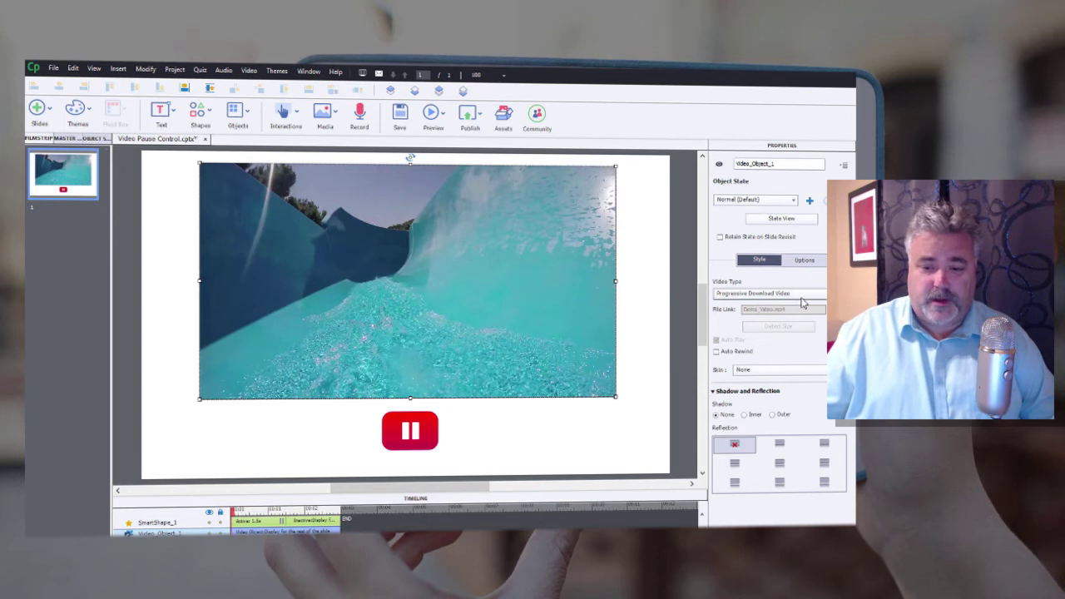
pyautogui.click(774, 371)
pyautogui.click(774, 371)
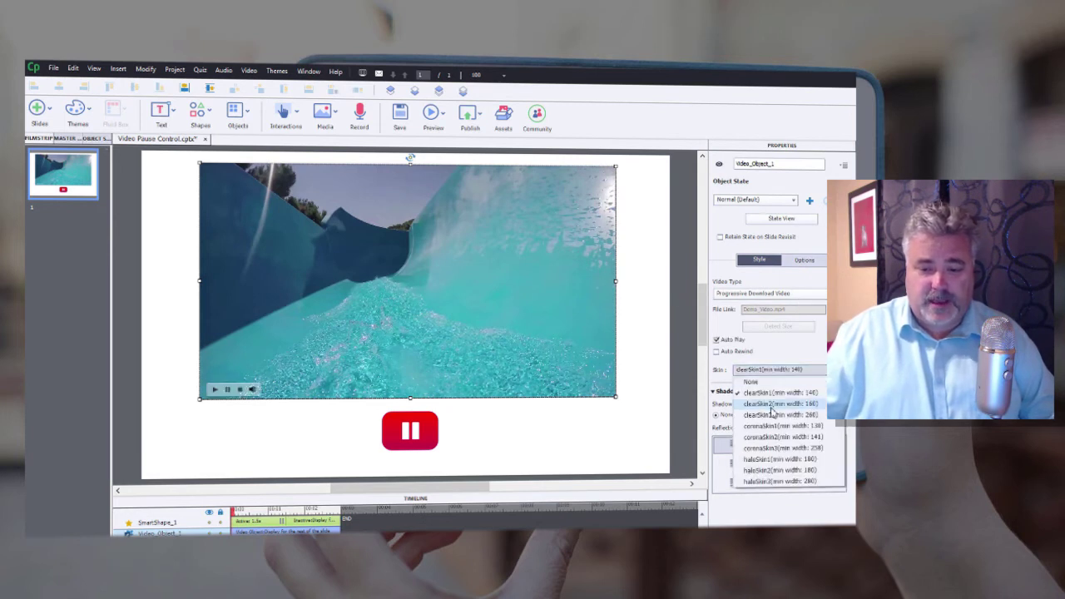
pyautogui.click(776, 383)
pyautogui.click(774, 372)
pyautogui.click(771, 429)
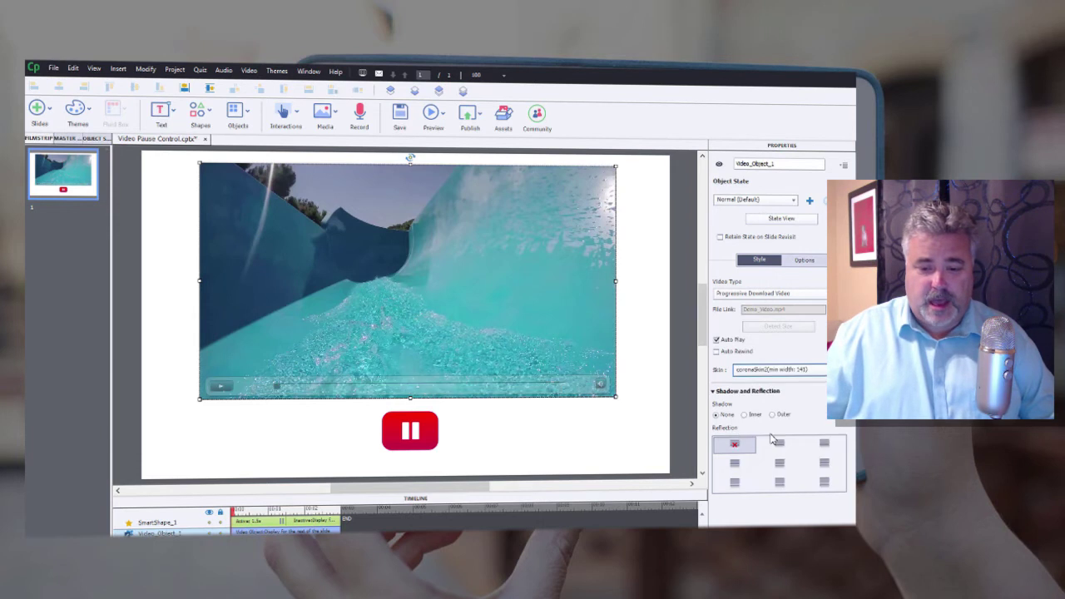
pyautogui.click(773, 371)
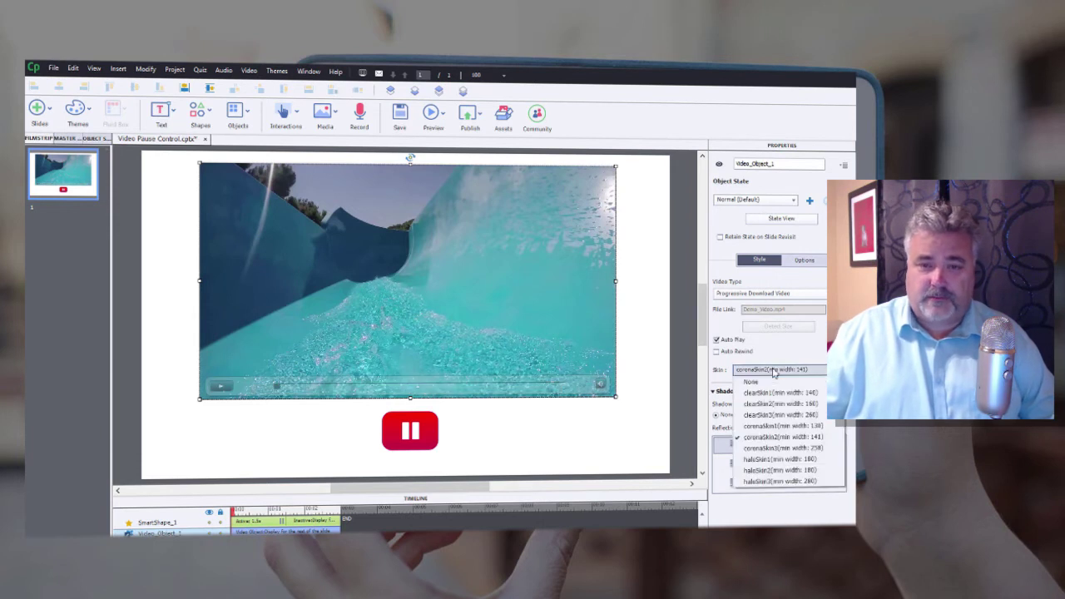
pyautogui.click(758, 381)
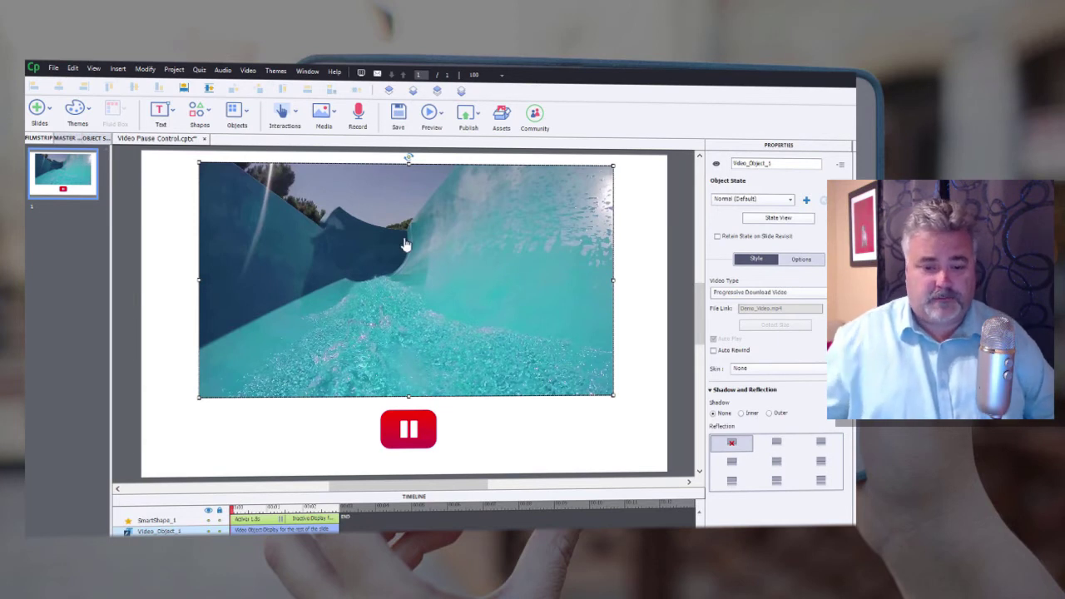
# - On the red pause button, clear Pause After and set On Success to Execute Advanced Actions
pyautogui.click(410, 431)
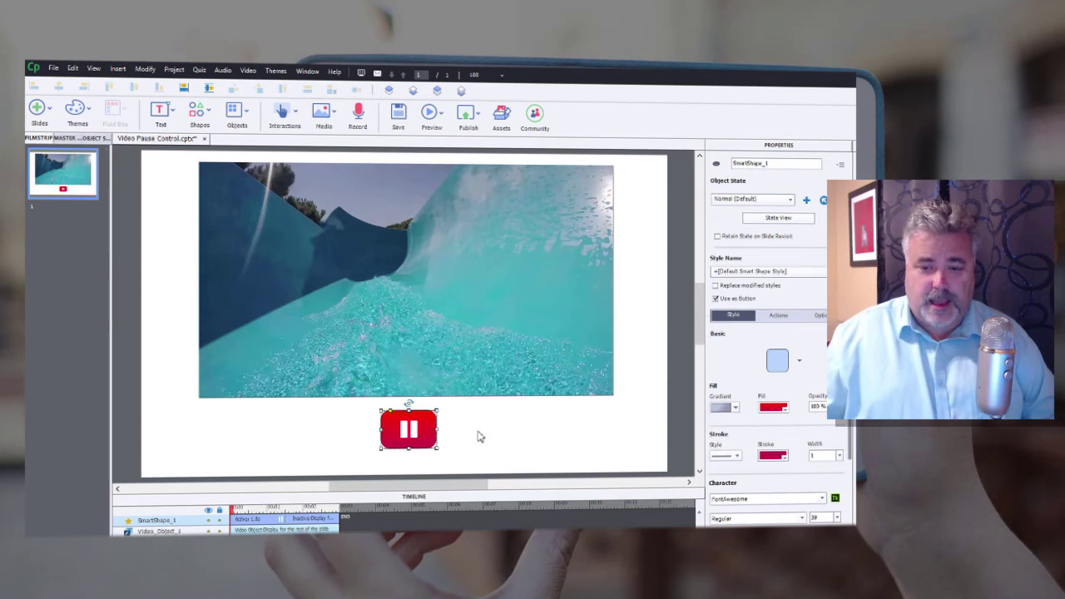
pyautogui.click(778, 219)
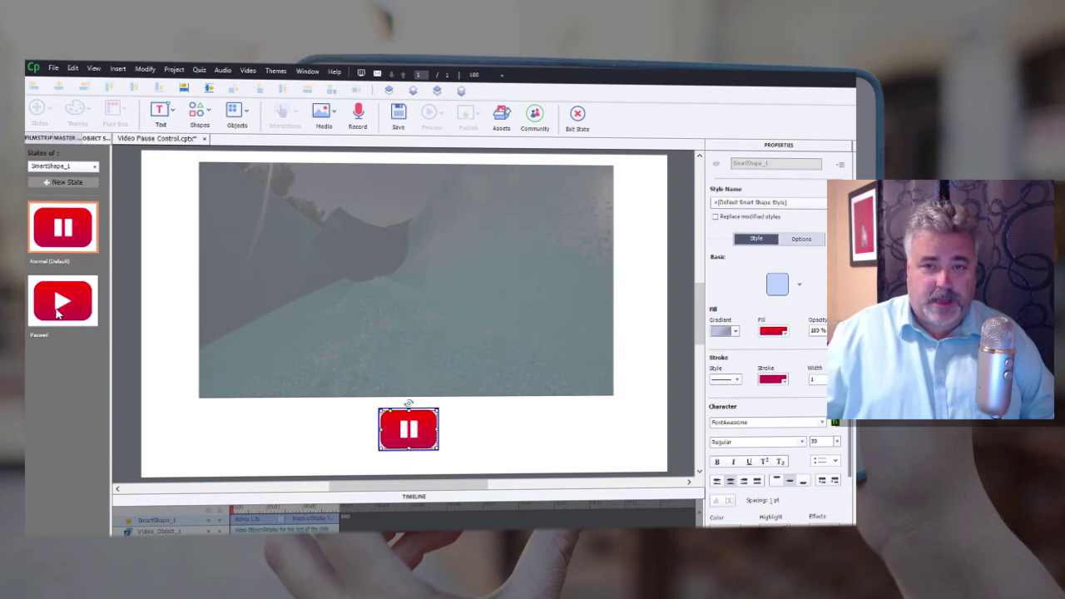
pyautogui.click(582, 119)
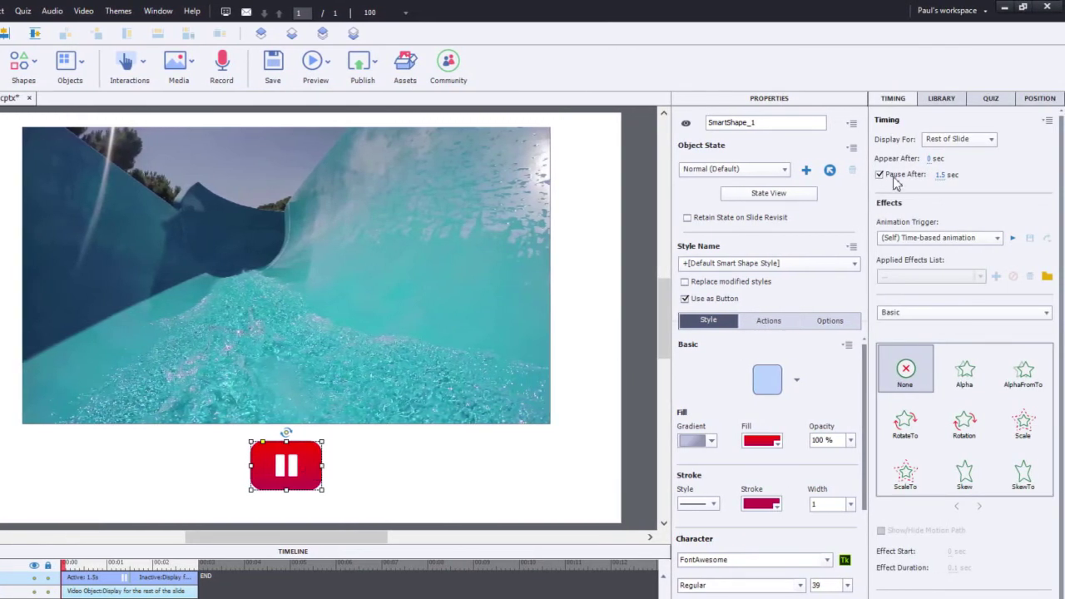
pyautogui.click(880, 174)
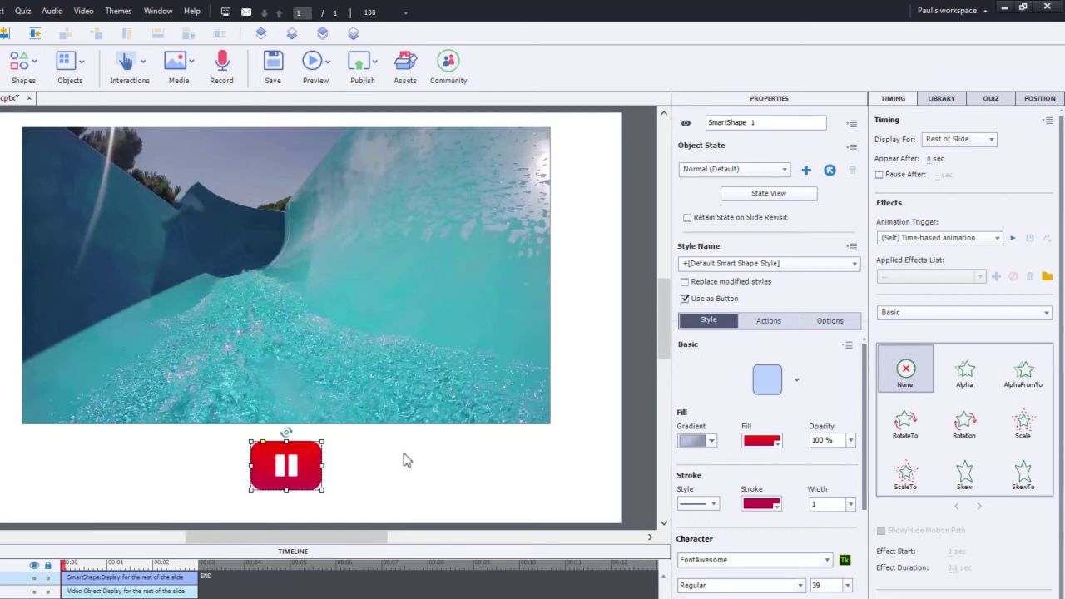
pyautogui.click(771, 322)
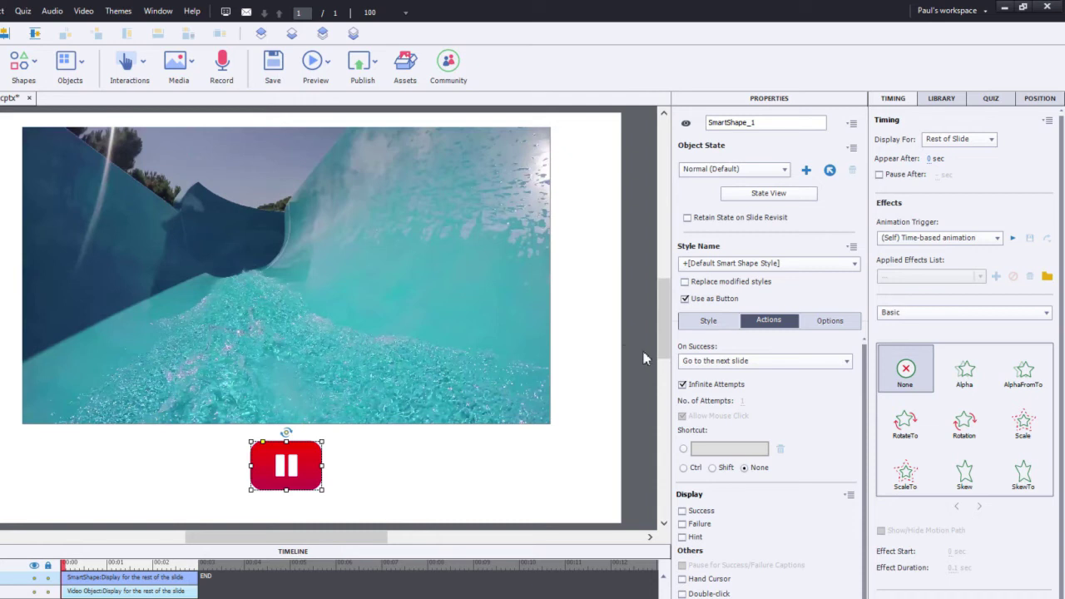
pyautogui.click(740, 364)
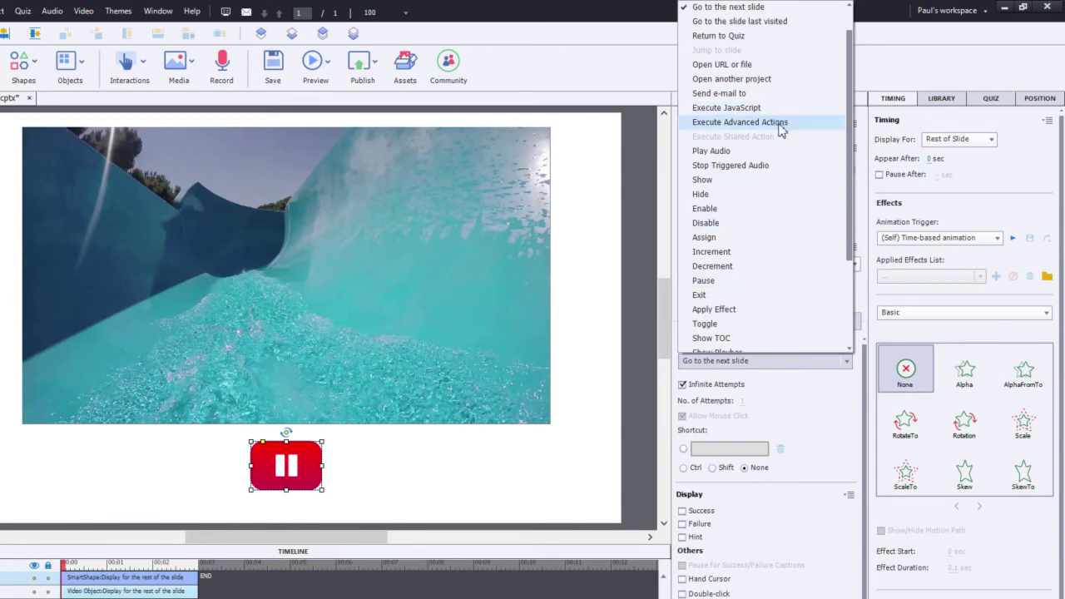
pyautogui.click(740, 122)
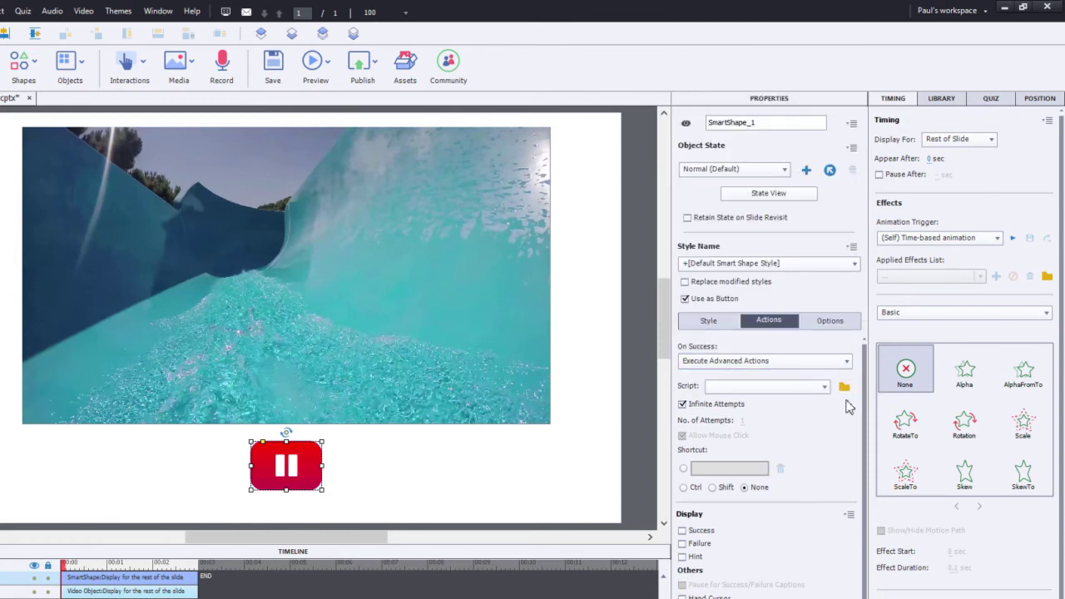
# - Create a new advanced action named PlayPauseVideo and make it a Conditional action
pyautogui.click(844, 387)
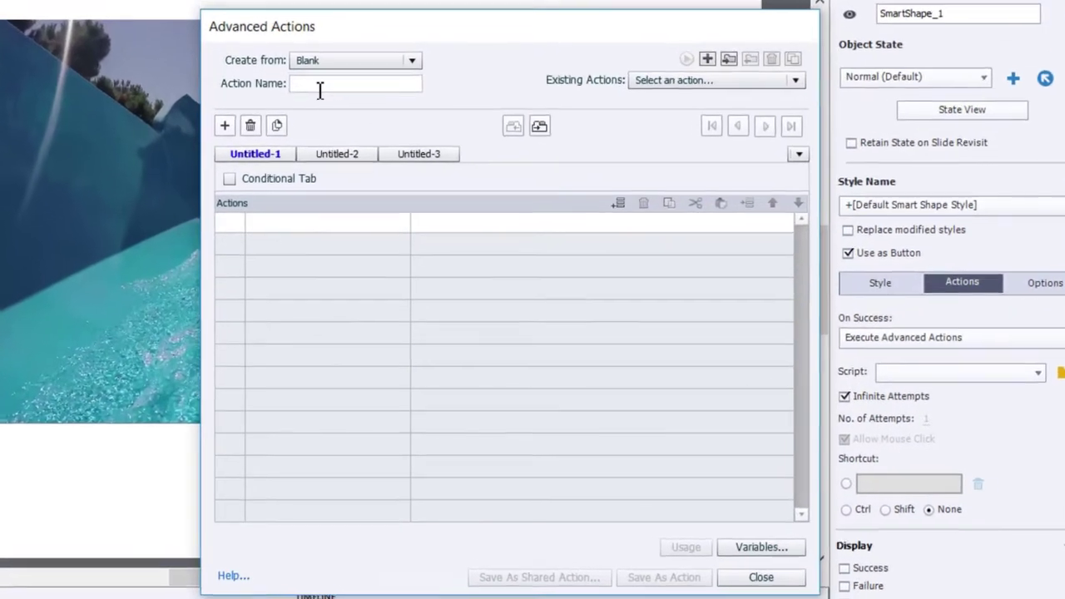
pyautogui.write('P')
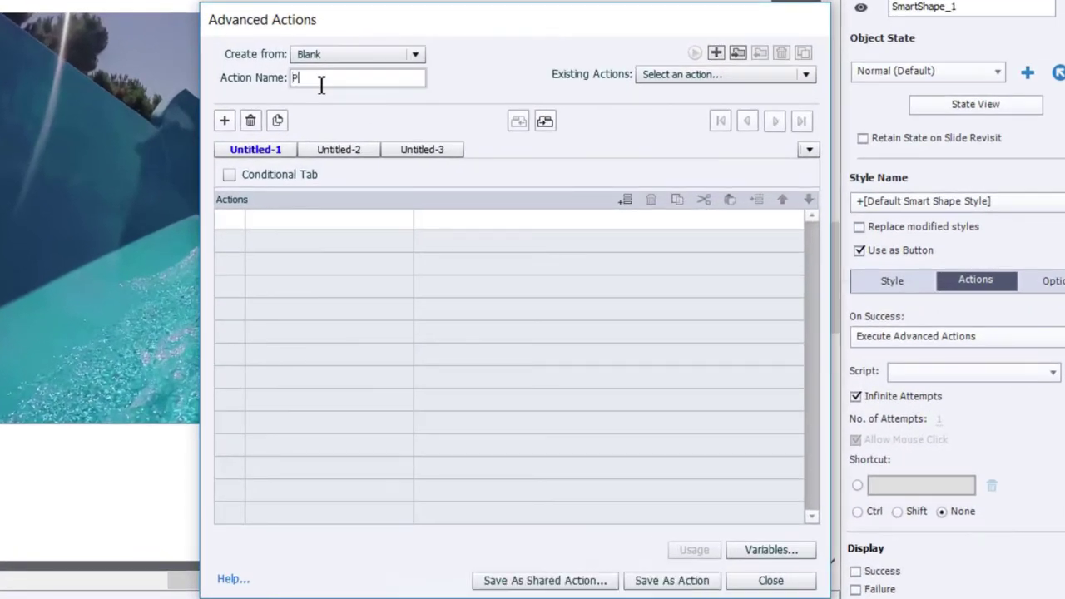
pyautogui.write('layPauseVideo')
pyautogui.click(230, 175)
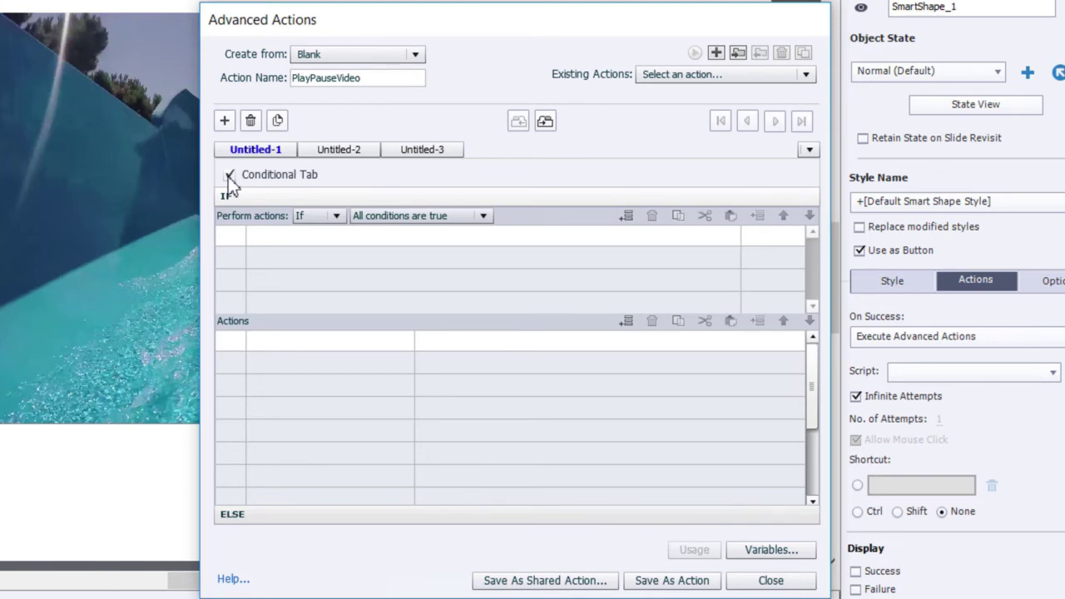
# - Add the user variable v_VideoPaused with value 0, save it, and close Variables
pyautogui.click(771, 550)
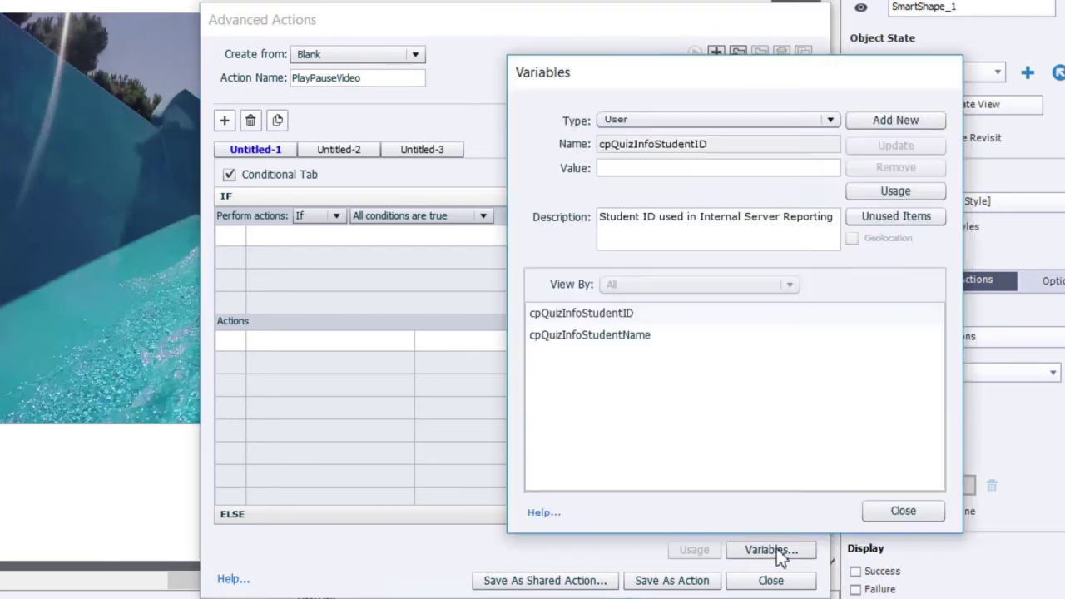
pyautogui.click(896, 122)
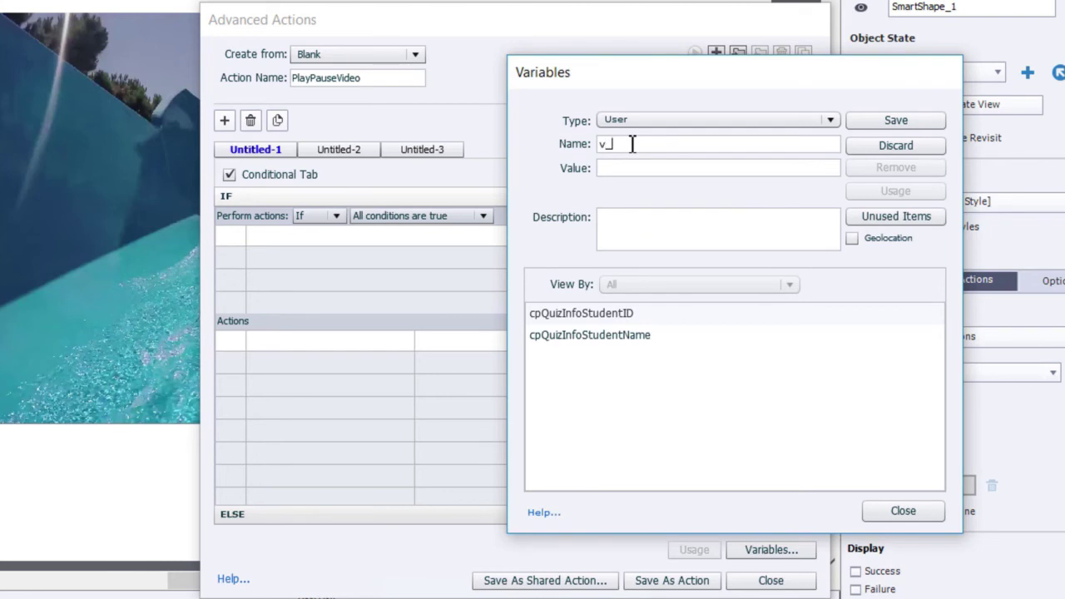
pyautogui.write('VideoPaused')
pyautogui.click(651, 163)
pyautogui.write('0')
pyautogui.click(913, 123)
pyautogui.click(903, 512)
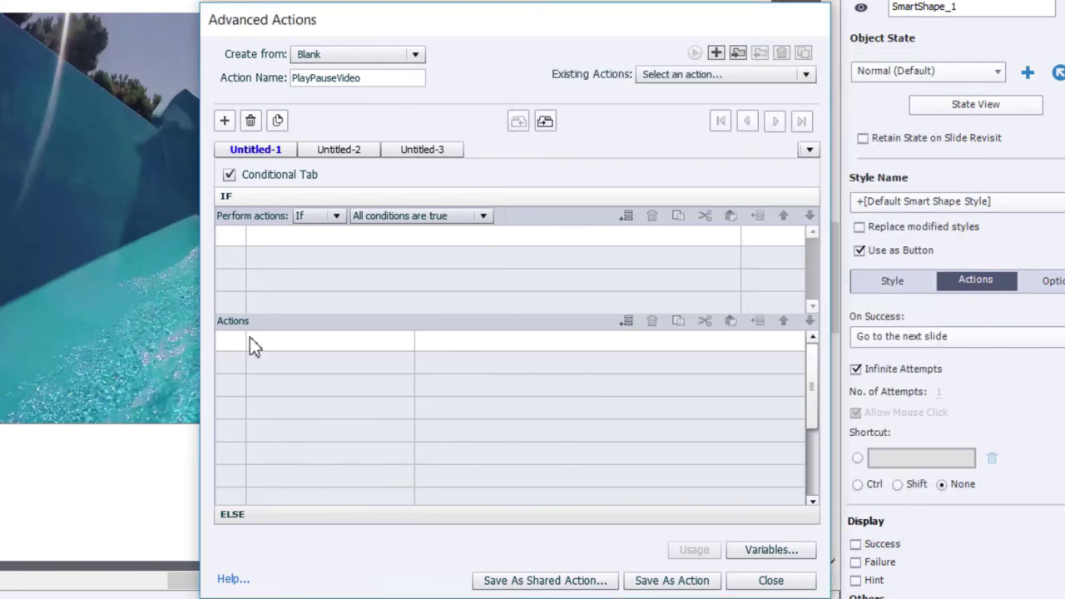
# - Build the IF condition: variable v_VideoPaused is equal to the literal 0
pyautogui.click(271, 233)
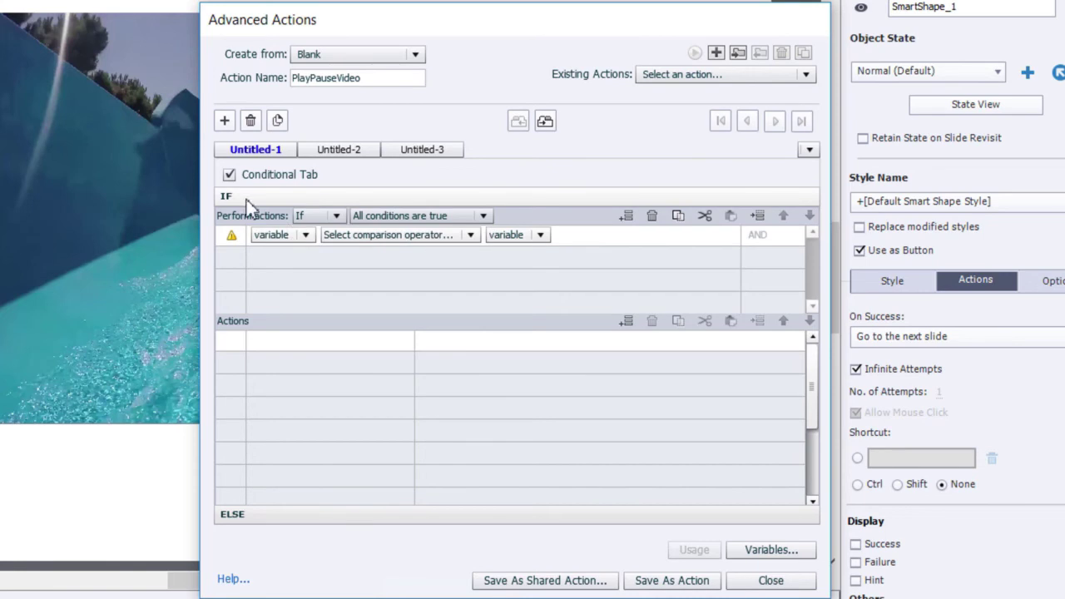
pyautogui.click(302, 236)
pyautogui.click(288, 252)
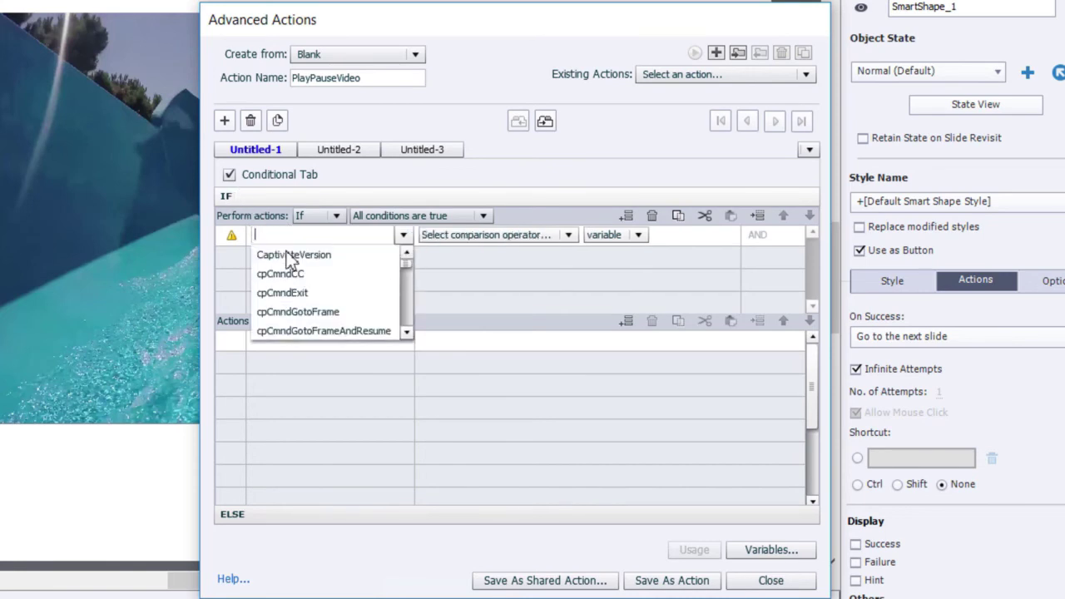
pyautogui.write('v_')
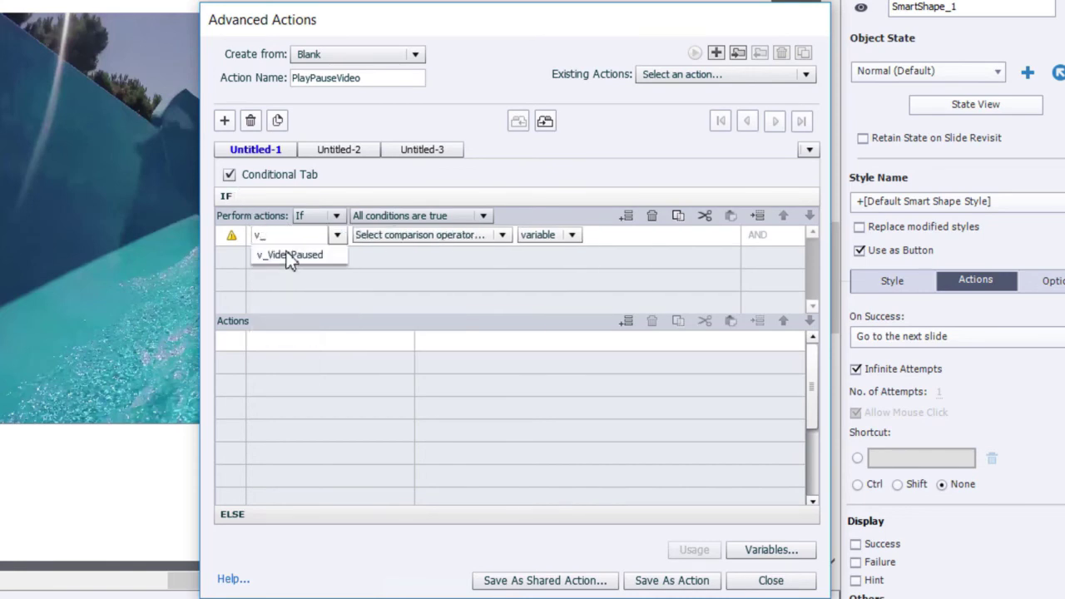
pyautogui.click(290, 252)
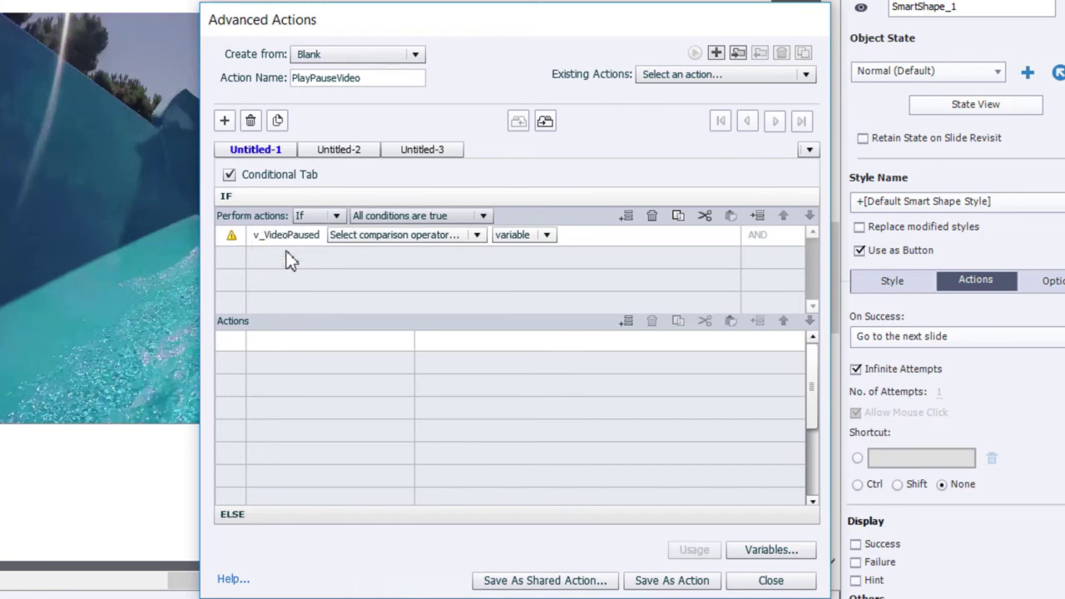
pyautogui.click(406, 237)
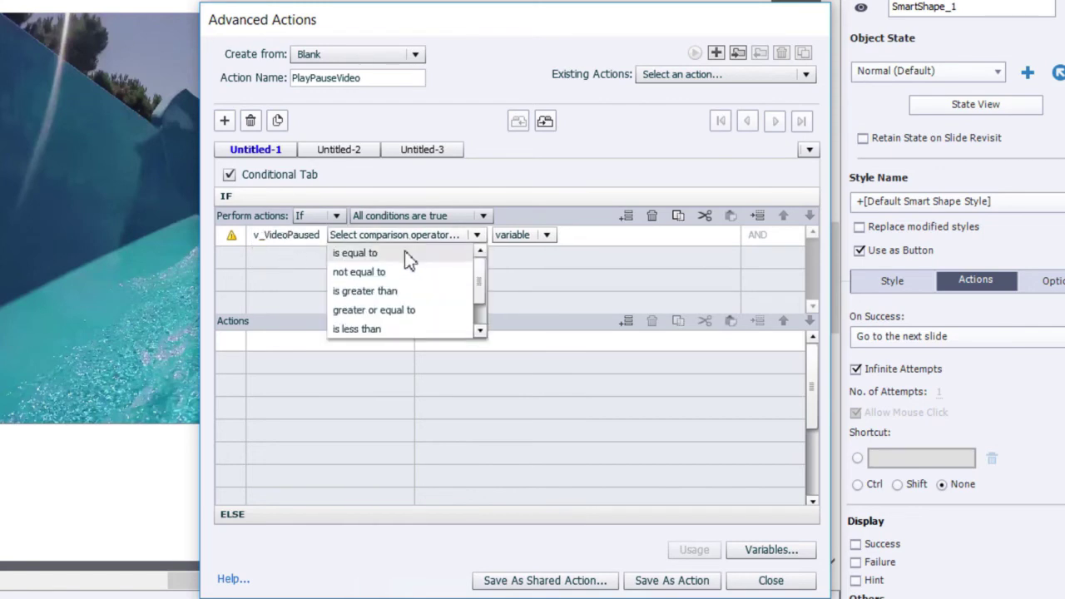
pyautogui.click(405, 253)
pyautogui.click(435, 235)
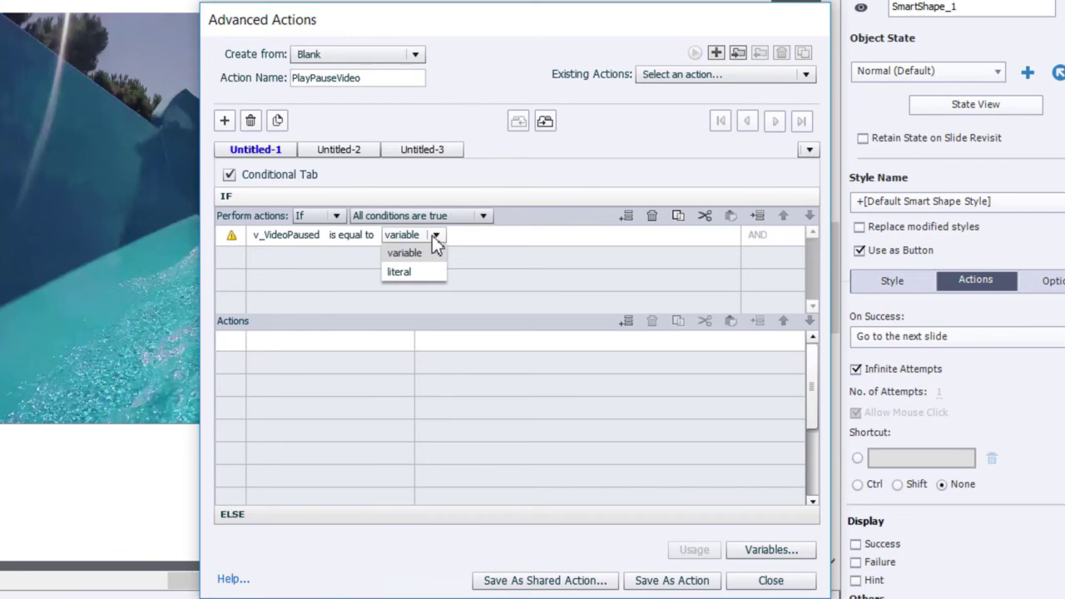
pyautogui.click(421, 276)
pyautogui.write('0')
pyautogui.press('Return')
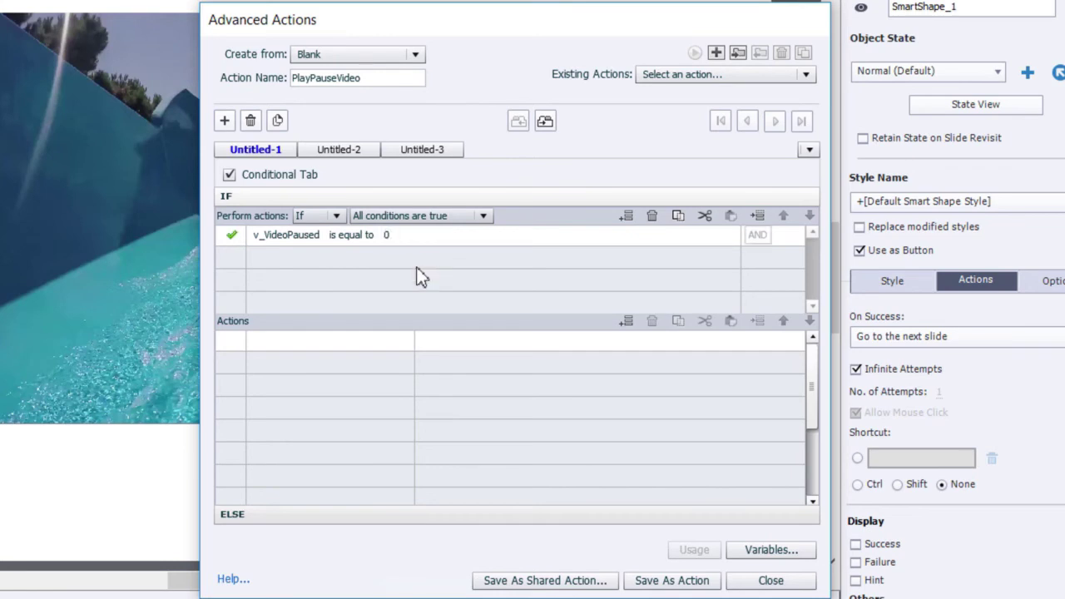
# - Add an IF action that assigns v_VideoPaused the literal value 1
pyautogui.click(280, 339)
pyautogui.click(281, 340)
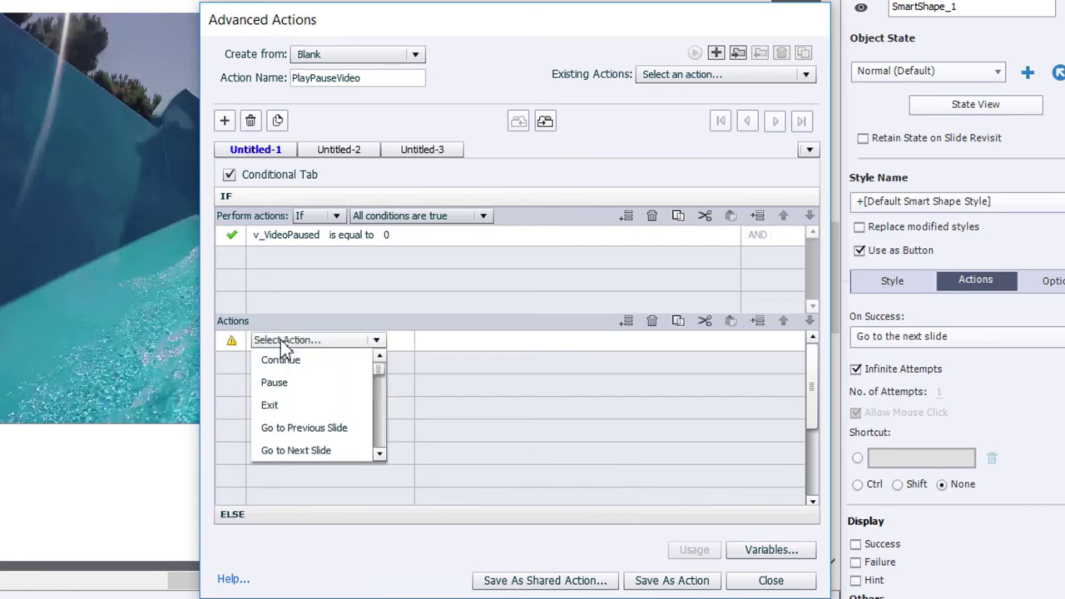
pyautogui.write('a')
pyautogui.click(280, 360)
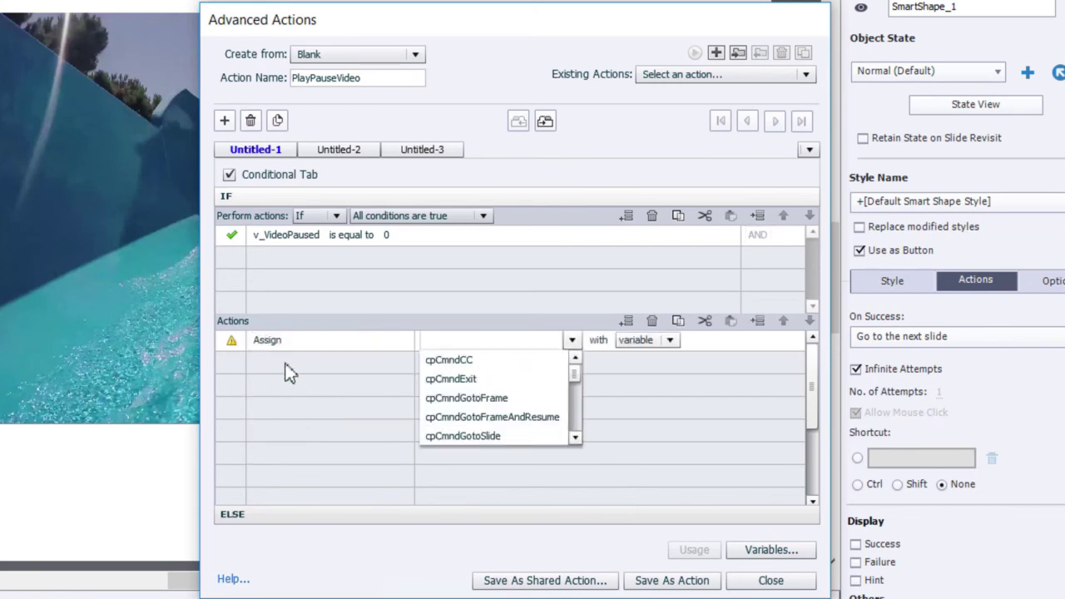
pyautogui.write('v_')
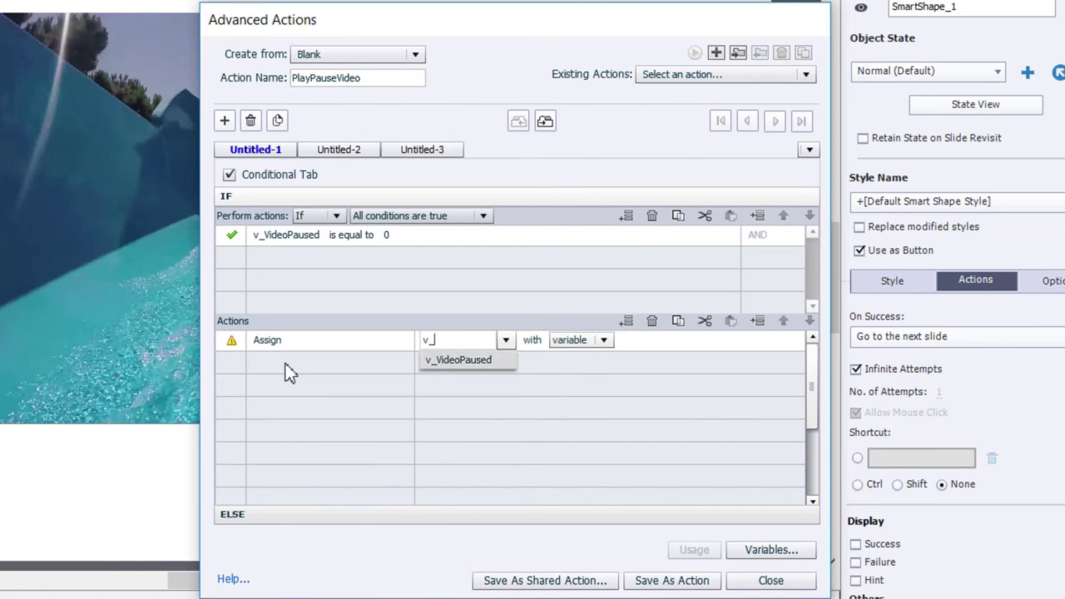
pyautogui.press('Return')
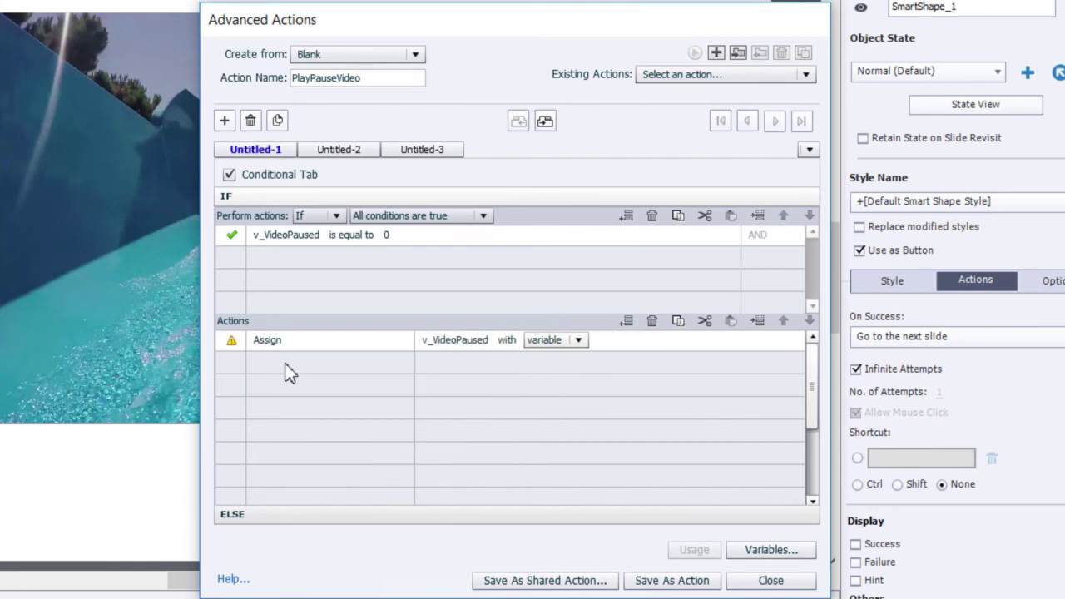
pyautogui.click(565, 340)
pyautogui.click(550, 377)
pyautogui.write('1')
pyautogui.press('Return')
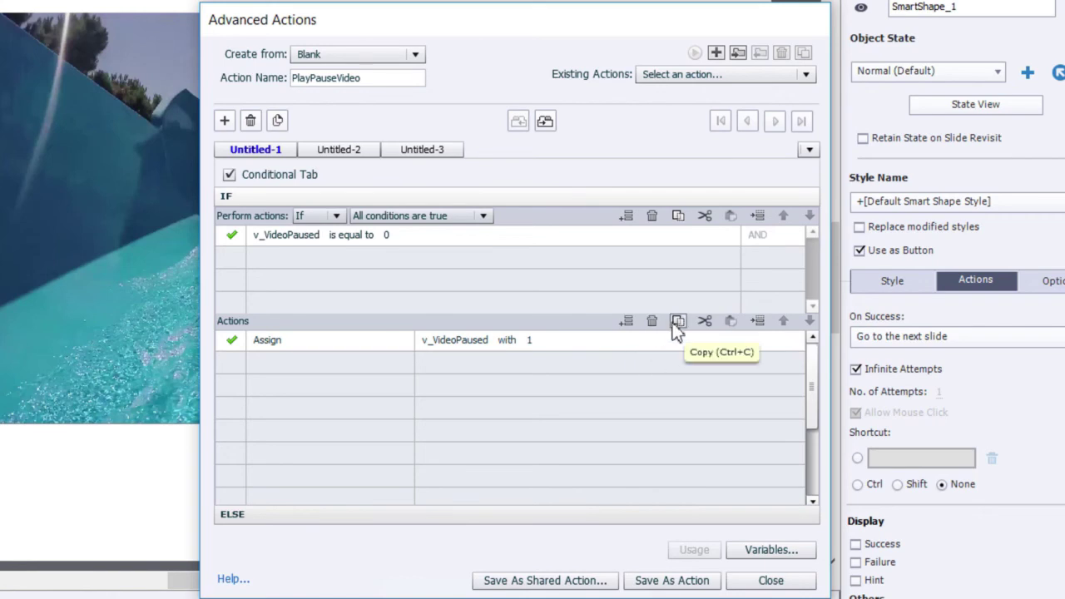
# - Paste the Assign action into ELSE and change its value to the literal 0
pyautogui.click(574, 515)
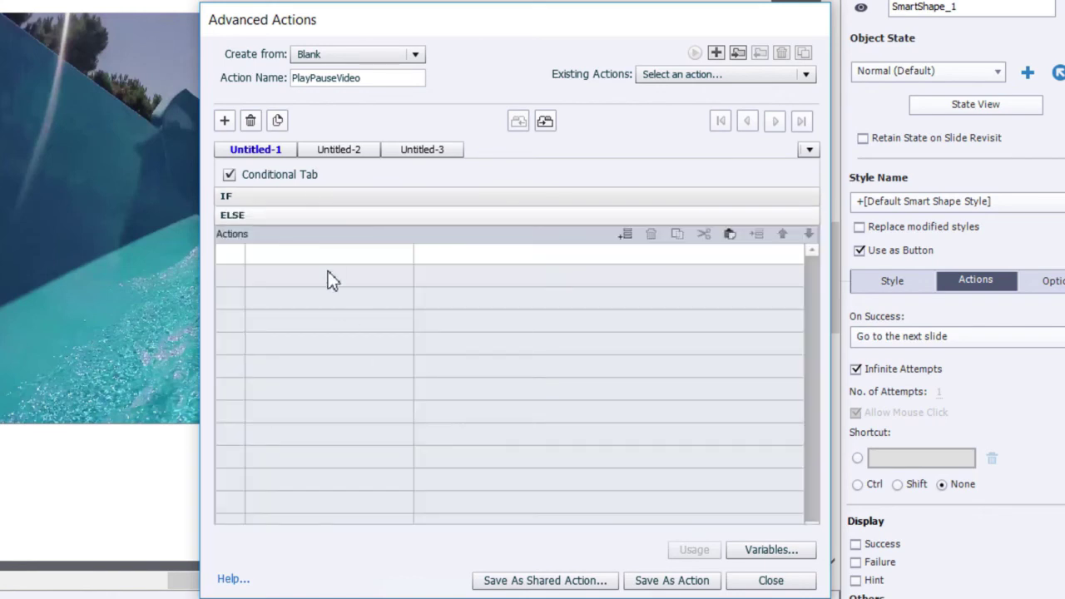
pyautogui.click(730, 234)
pyautogui.click(533, 260)
pyautogui.click(554, 259)
pyautogui.click(562, 298)
pyautogui.write('0')
pyautogui.press('Return')
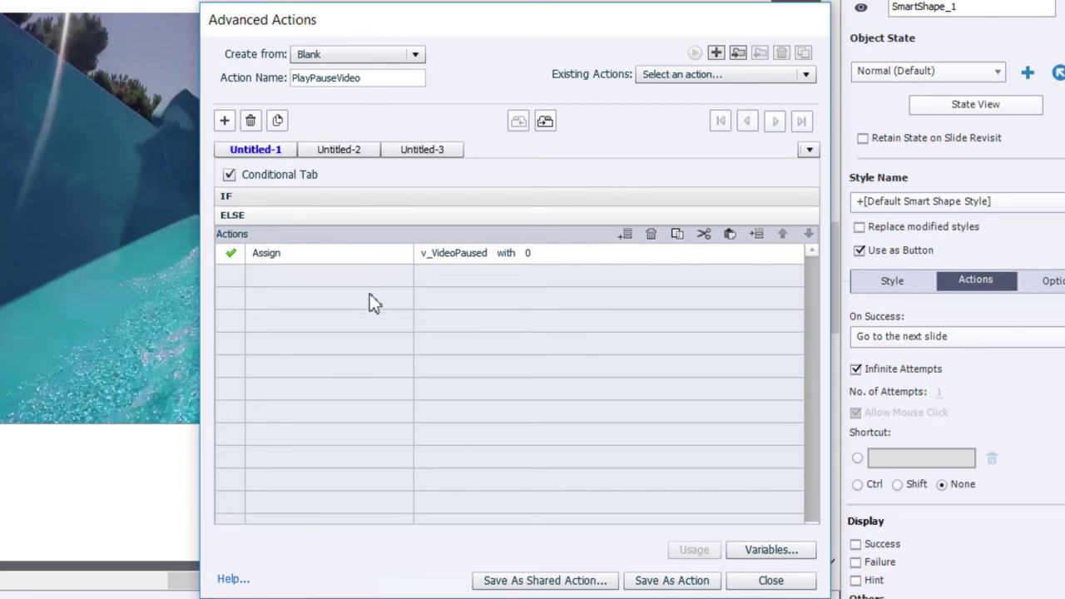
pyautogui.click(337, 199)
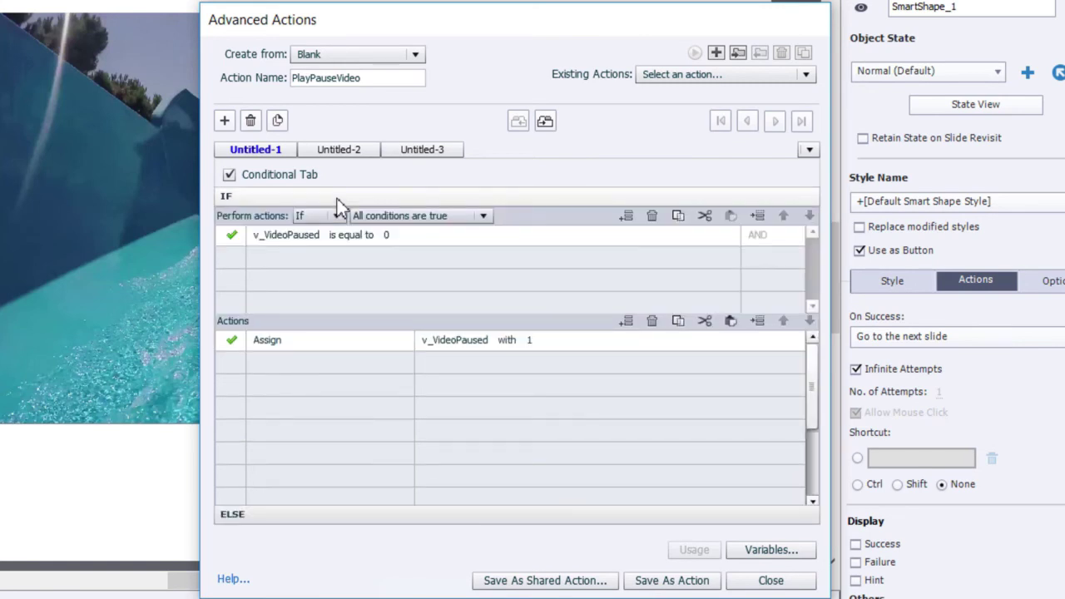
# - Add a second IF action: Change State of SmartShape_1 to Paused
pyautogui.doubleClick(290, 363)
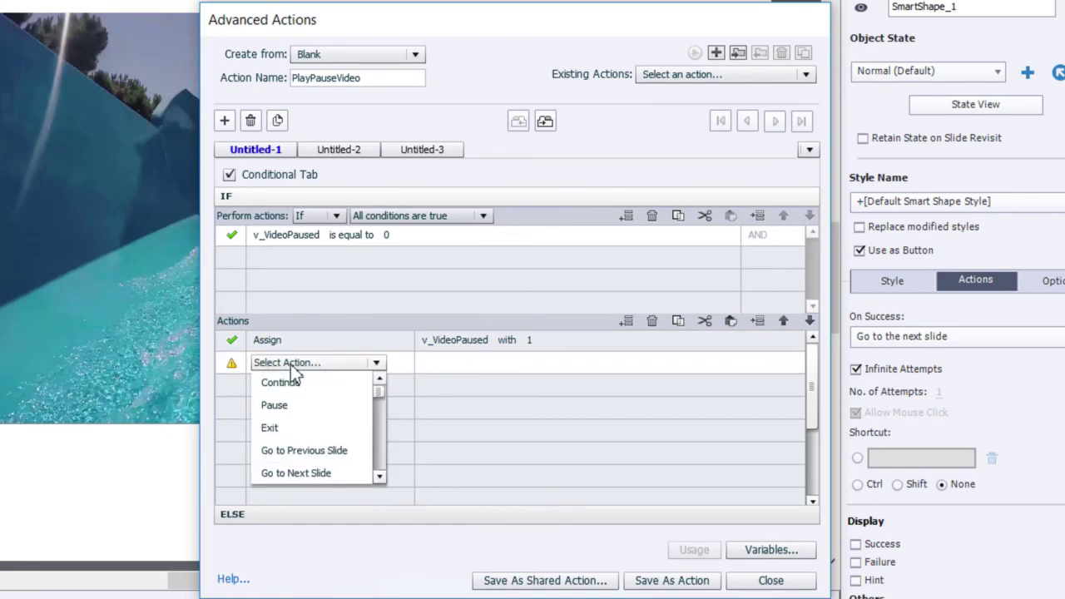
pyautogui.press('c')
pyautogui.press('c')
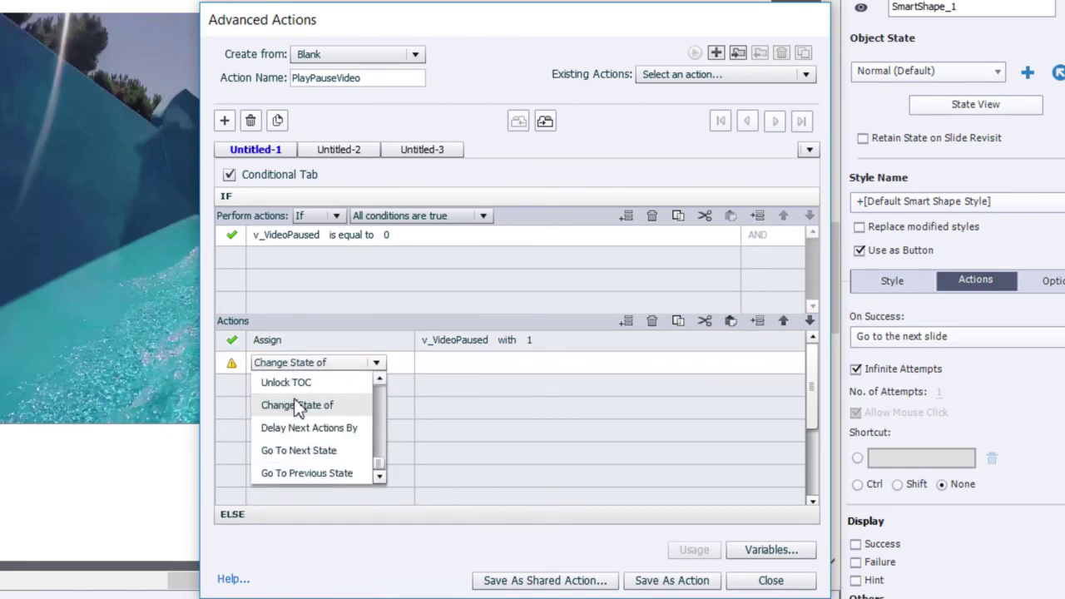
pyautogui.click(295, 409)
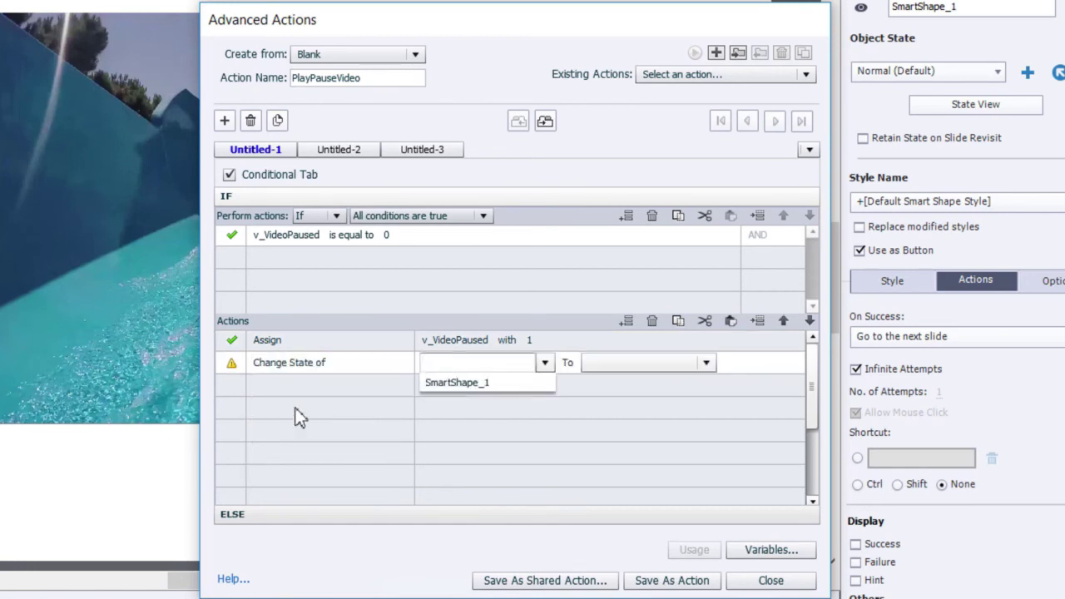
pyautogui.click(500, 385)
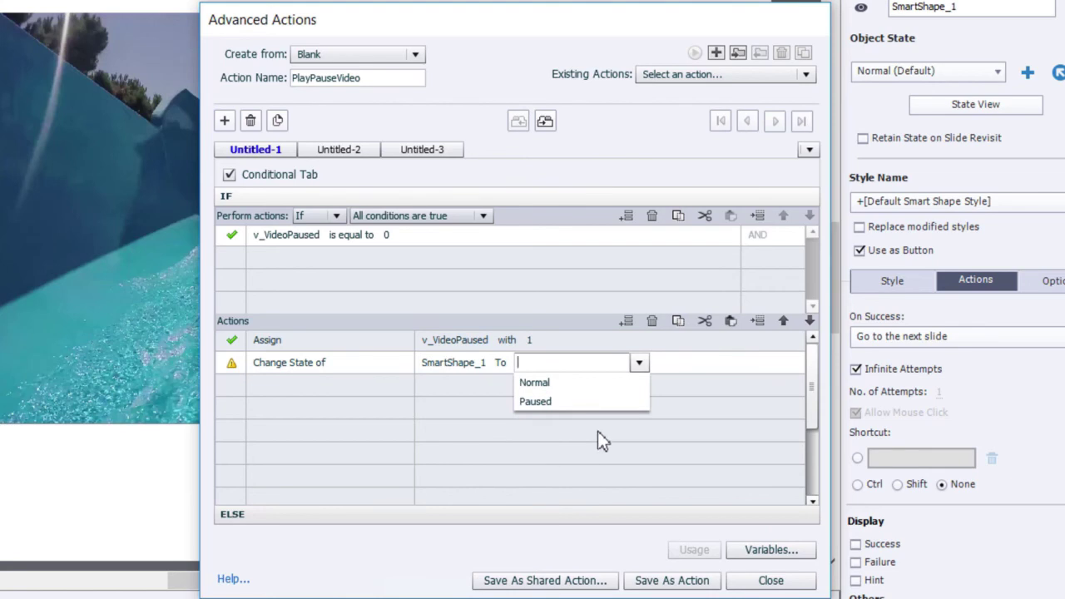
pyautogui.click(559, 403)
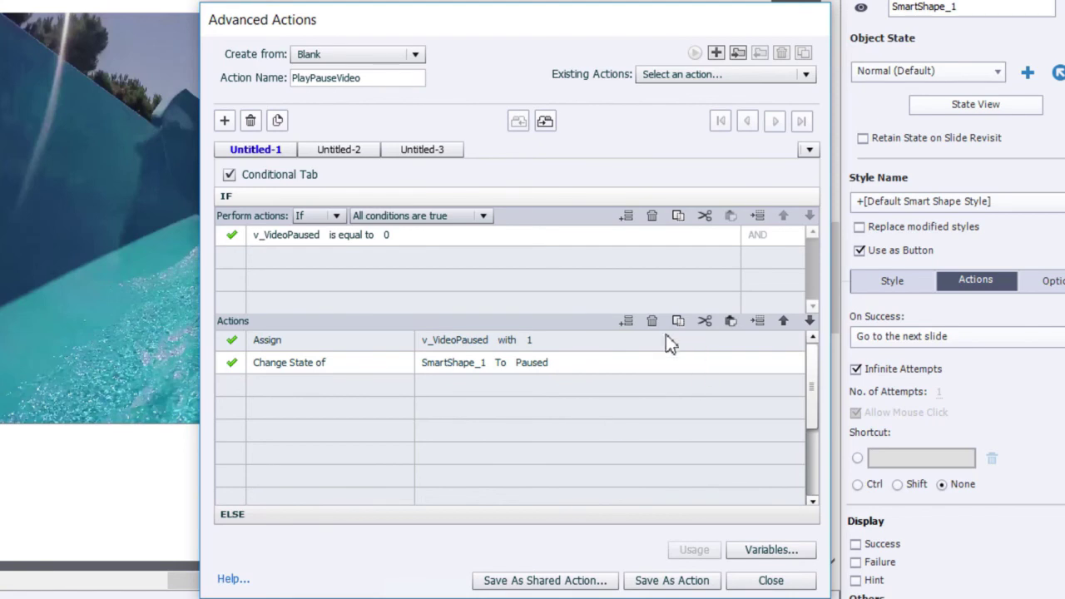
# - Paste the Change State action into ELSE and set its target state to Normal
pyautogui.click(536, 514)
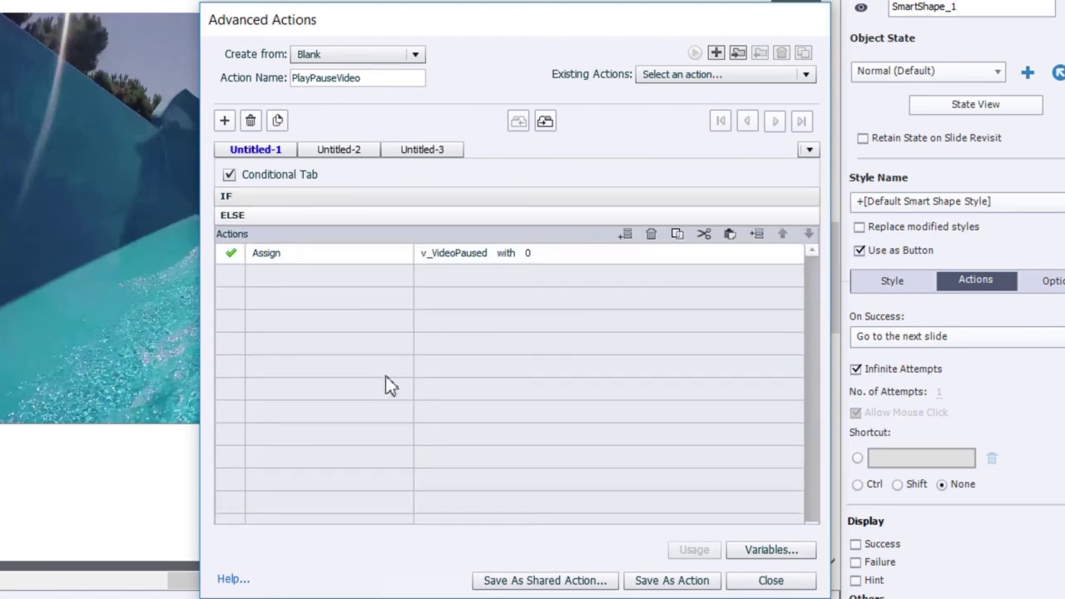
pyautogui.click(353, 277)
pyautogui.click(729, 235)
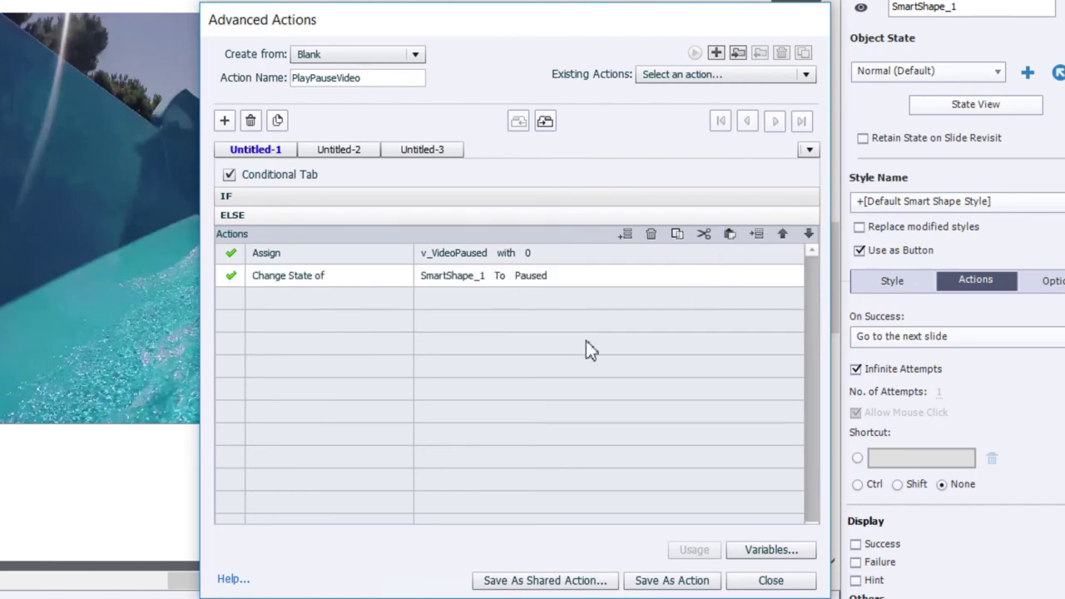
pyautogui.click(529, 280)
pyautogui.click(557, 294)
pyautogui.click(435, 197)
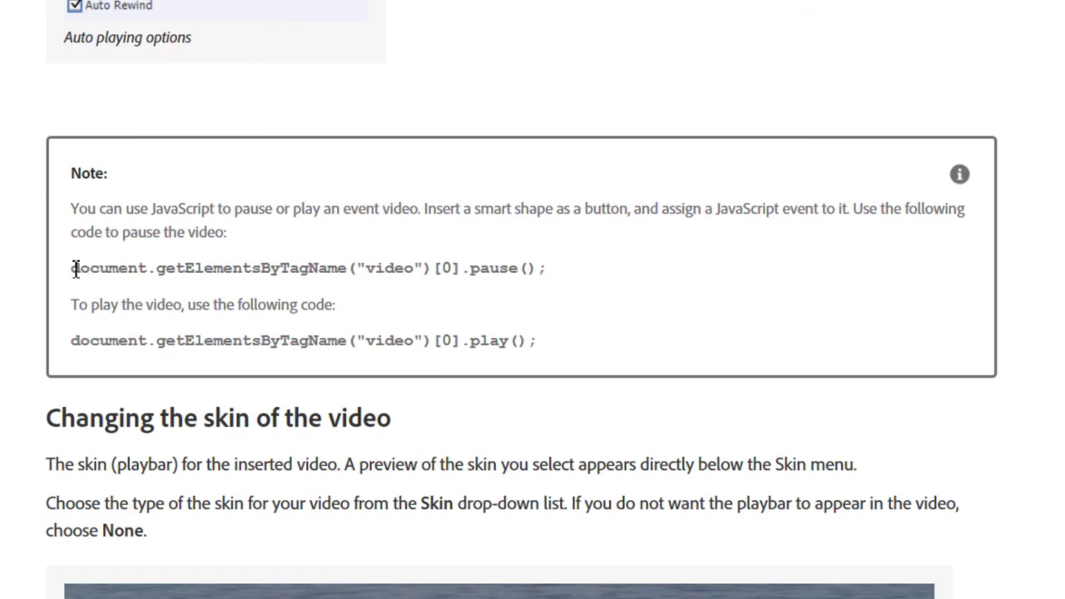
# - Copy the document.getElementsByTagName("video")[0].pause() line from the help page's note
pyautogui.moveTo(73, 268); pyautogui.dragTo(552, 267)
pyautogui.rightClick(527, 277)
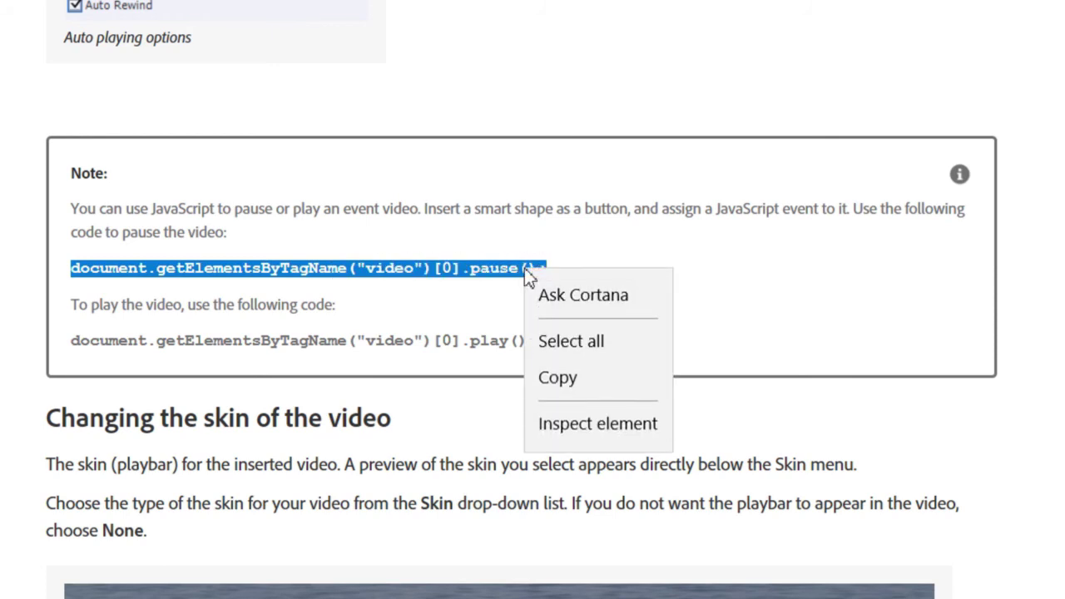
pyautogui.click(564, 383)
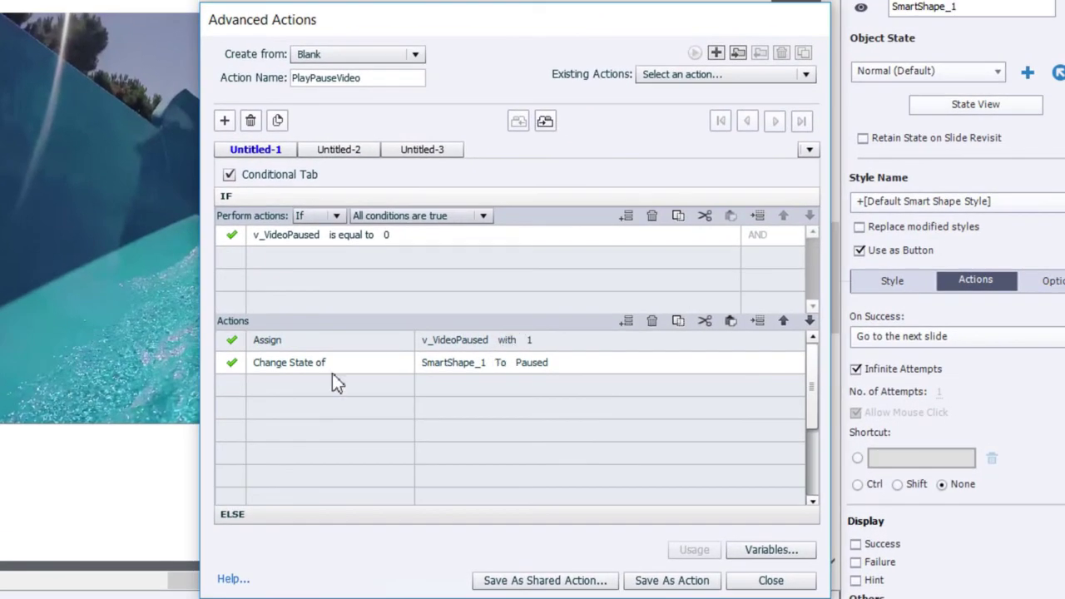
# - Add a third IF action executing the pasted pause() JavaScript in the current window
pyautogui.click(272, 388)
pyautogui.click(272, 388)
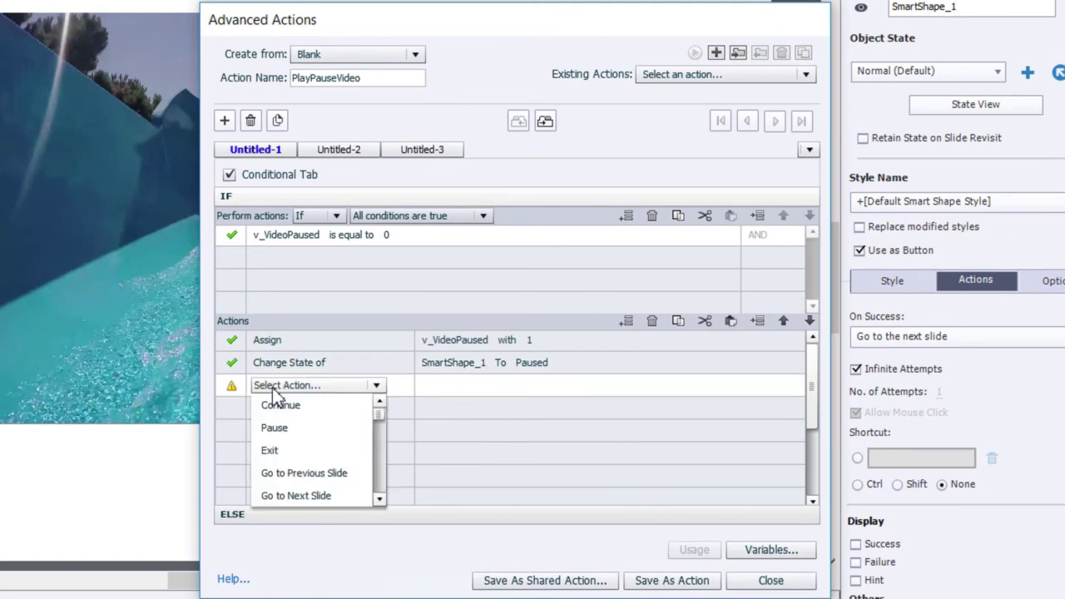
pyautogui.press('Down')
pyautogui.press('Down')
pyautogui.press('Down')
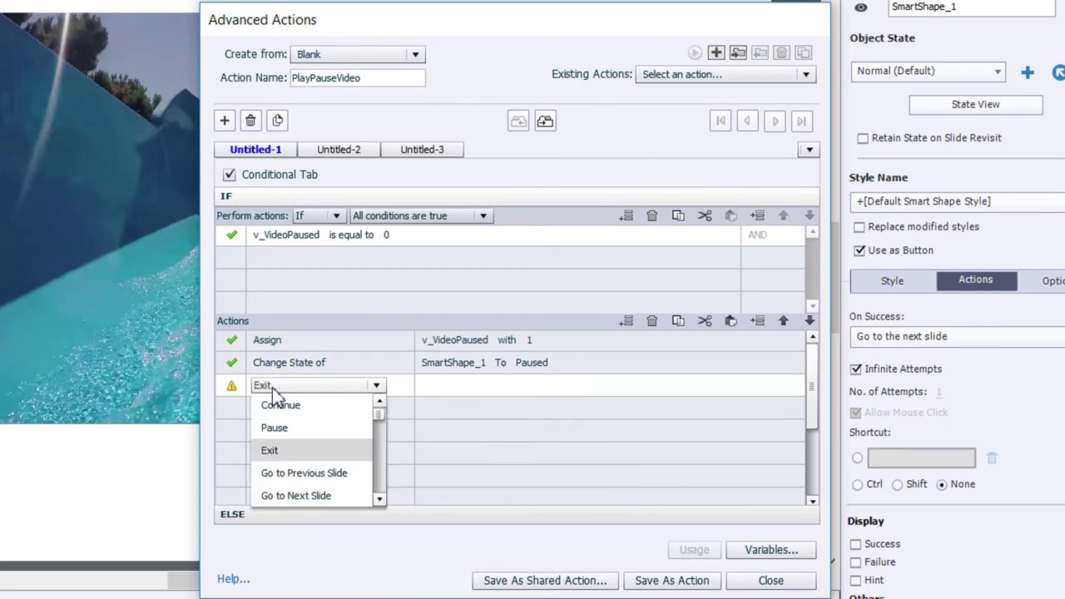
pyautogui.press('e')
pyautogui.press('e')
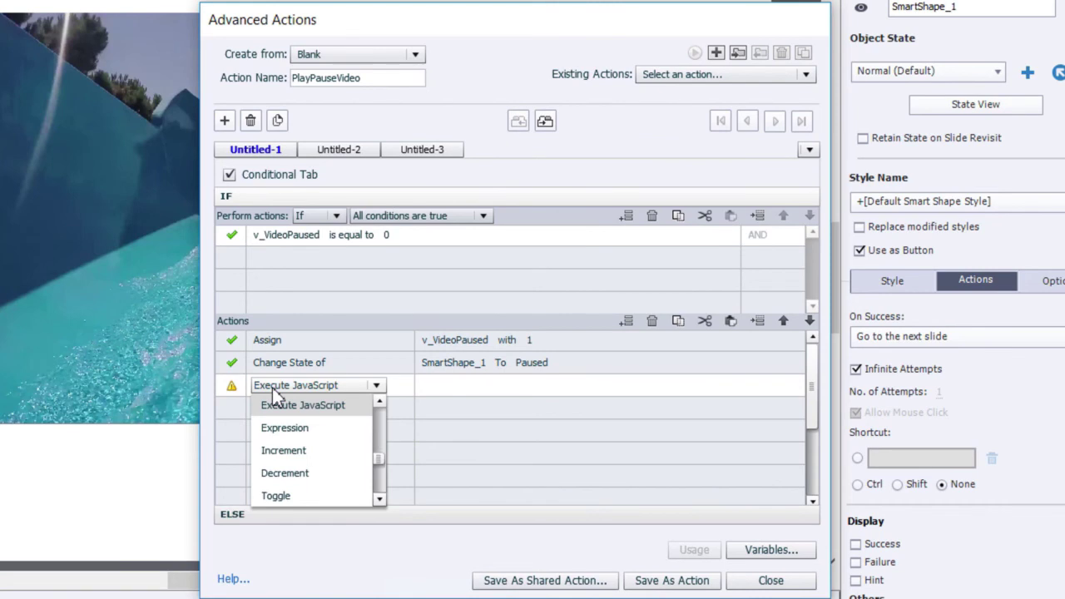
pyautogui.click(291, 411)
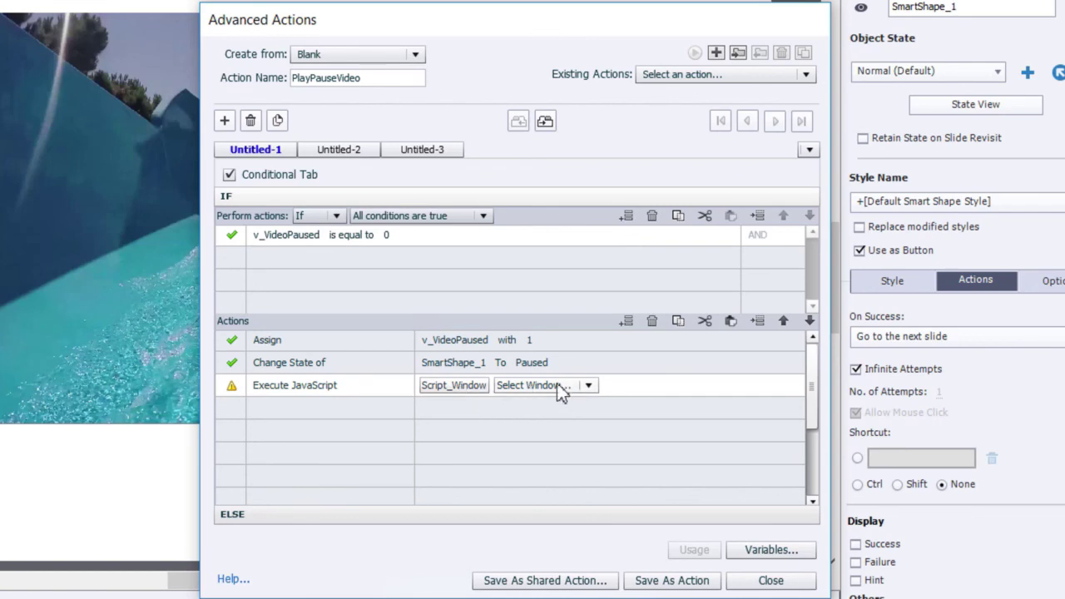
pyautogui.click(464, 387)
pyautogui.click(381, 207)
pyautogui.hotkey('ctrl', 'v')
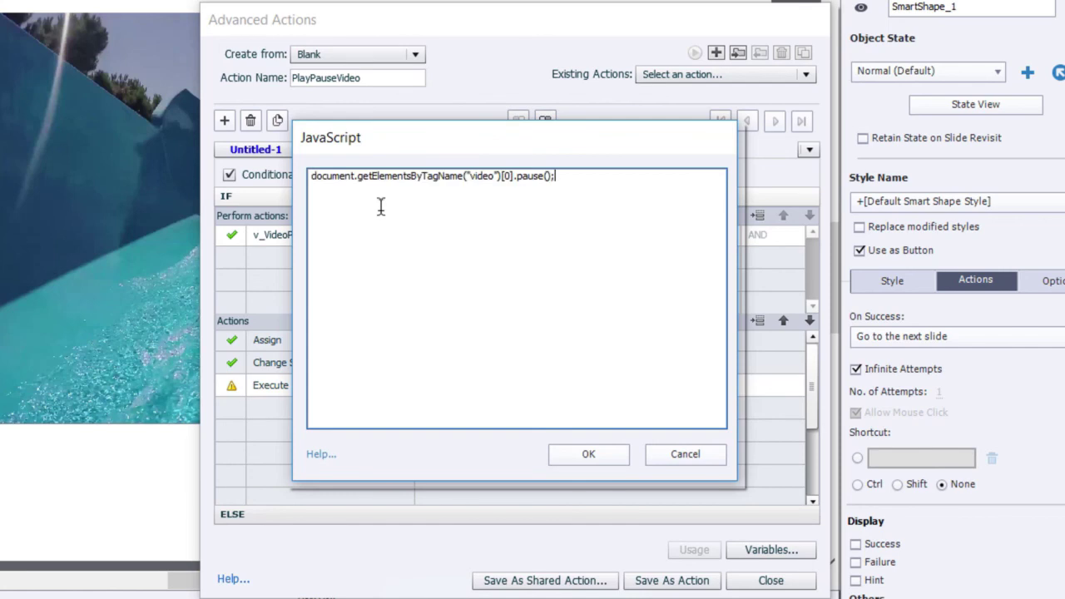
pyautogui.click(589, 458)
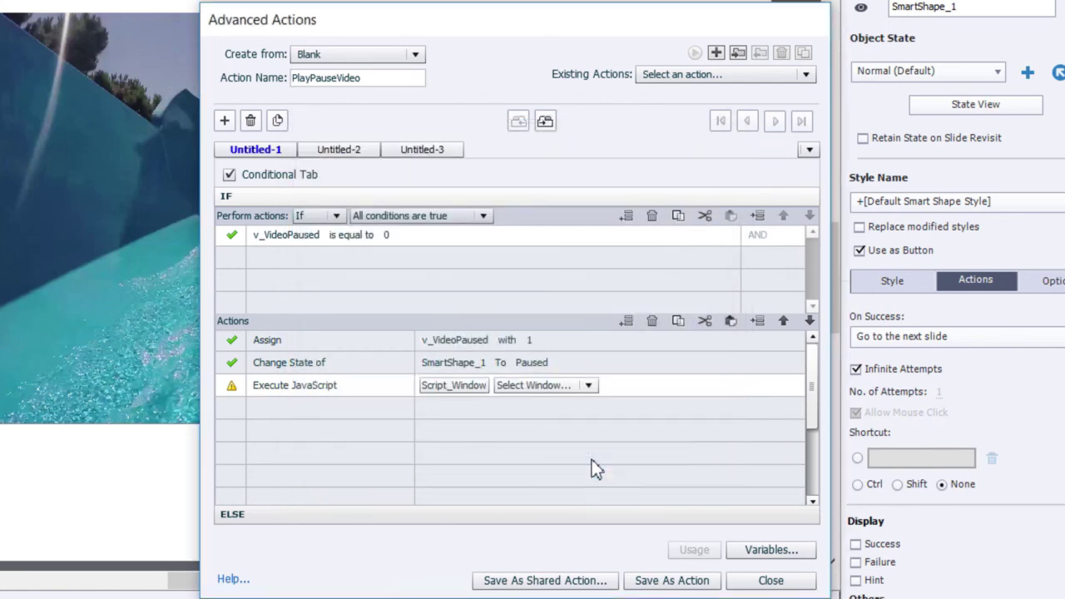
pyautogui.click(564, 388)
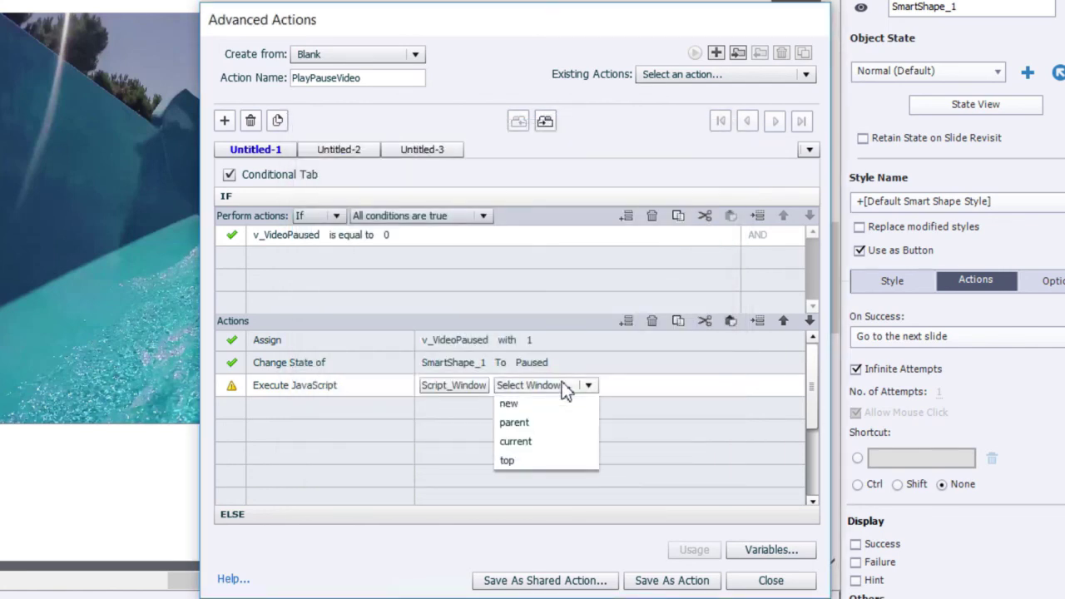
pyautogui.click(545, 441)
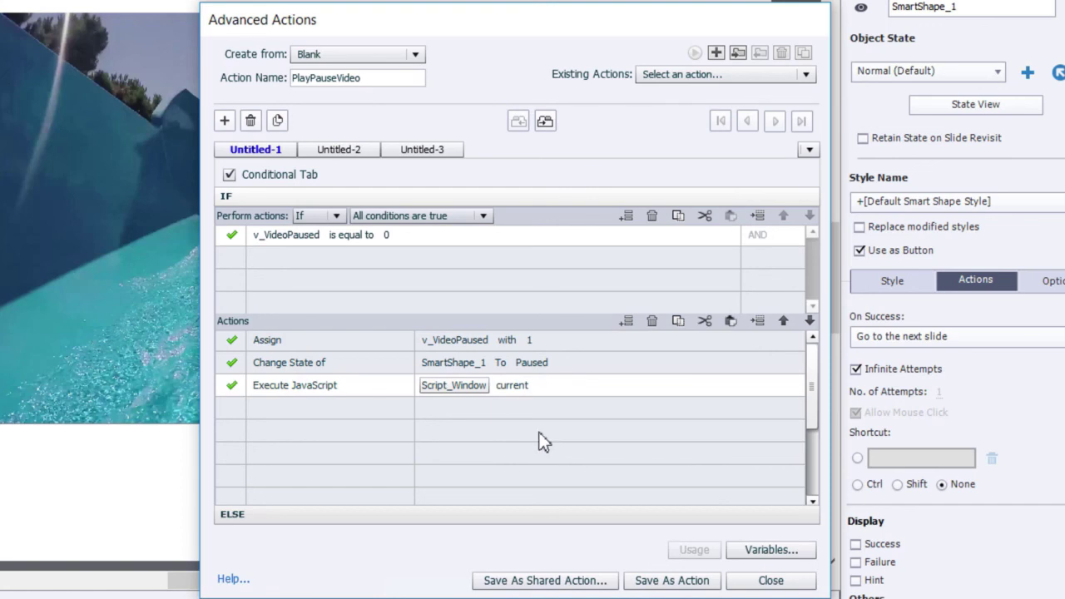
pyautogui.click(345, 514)
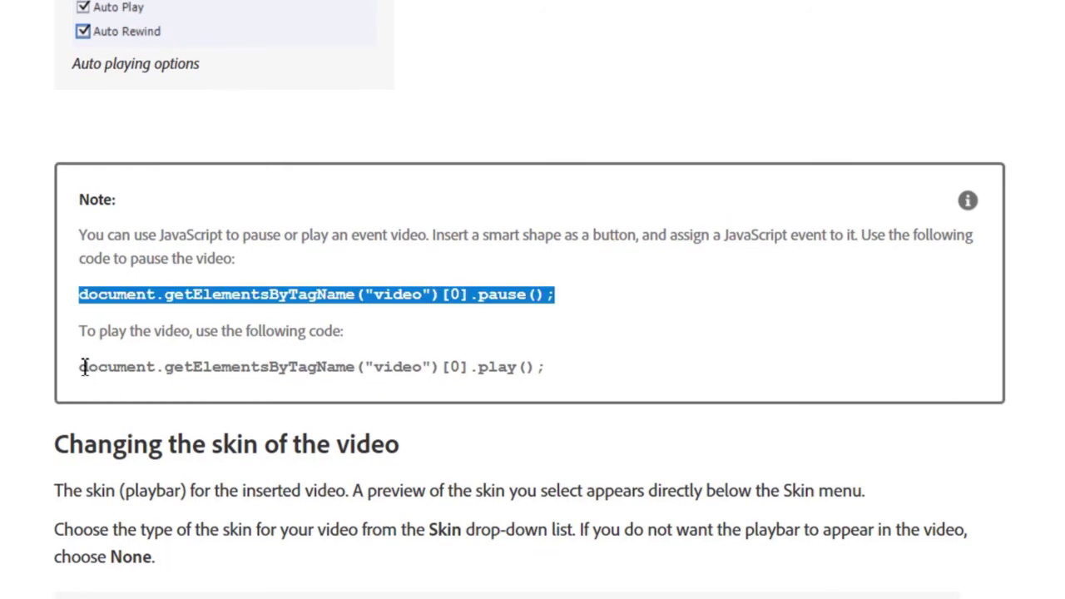
# - Select the document.getElementsByTagName("video")[0].play(); line in the help page's note
pyautogui.moveTo(82, 366); pyautogui.dragTo(558, 374)
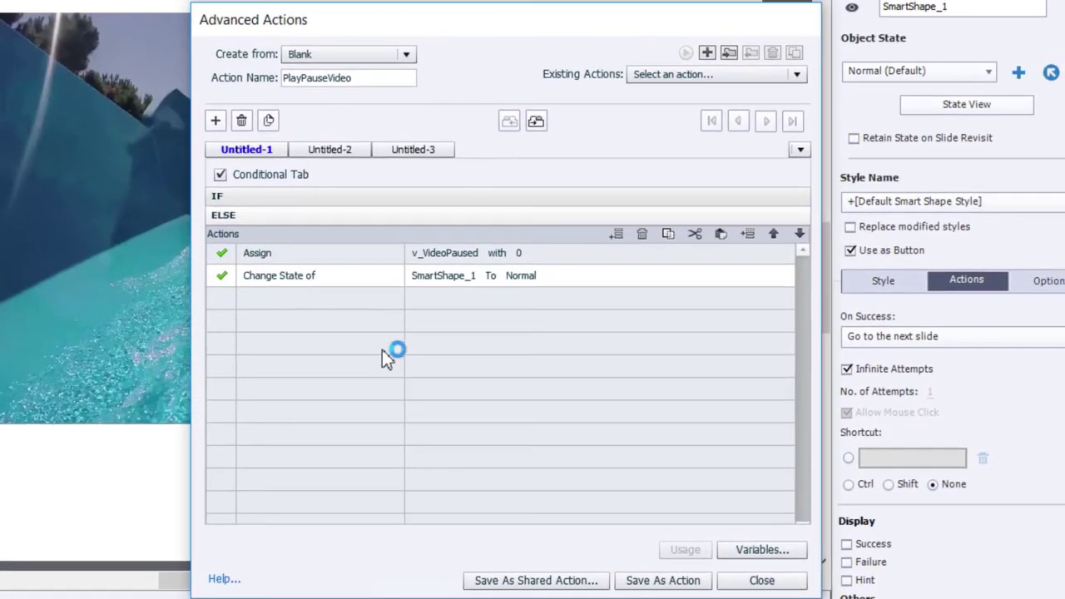
# - Add an Execute JavaScript action to ELSE with the pasted play() code, run in the current window
pyautogui.click(291, 298)
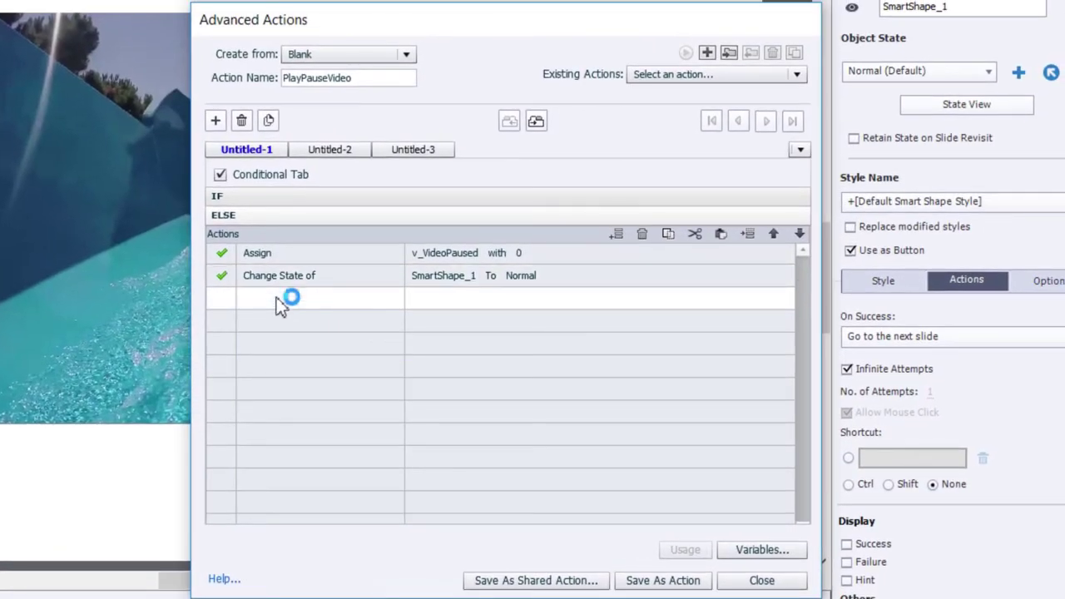
pyautogui.write('eee')
pyautogui.click(281, 309)
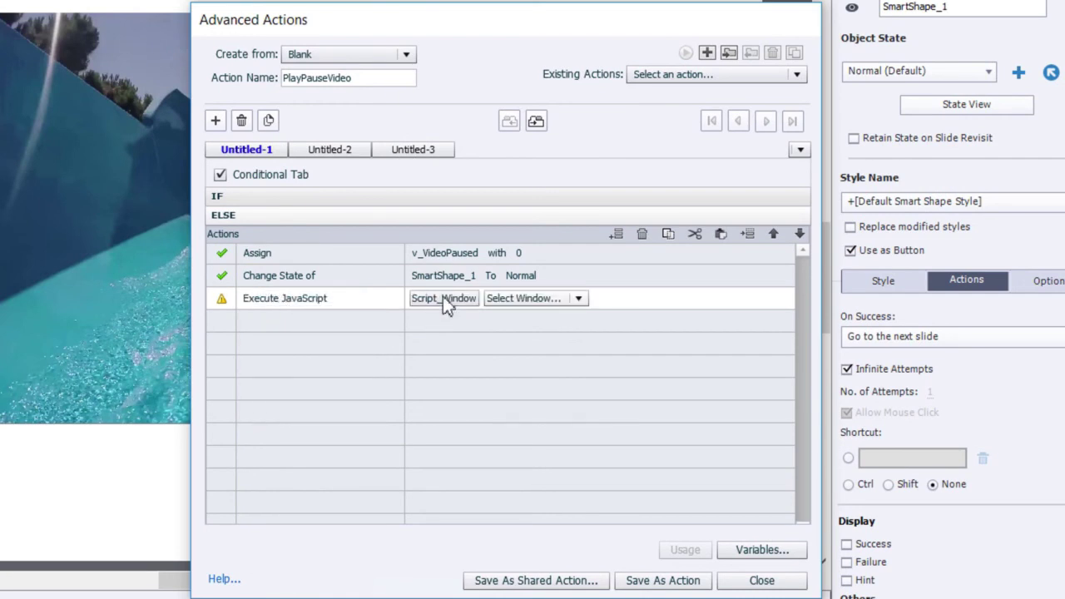
pyautogui.click(442, 297)
pyautogui.hotkey('ctrl', 'v')
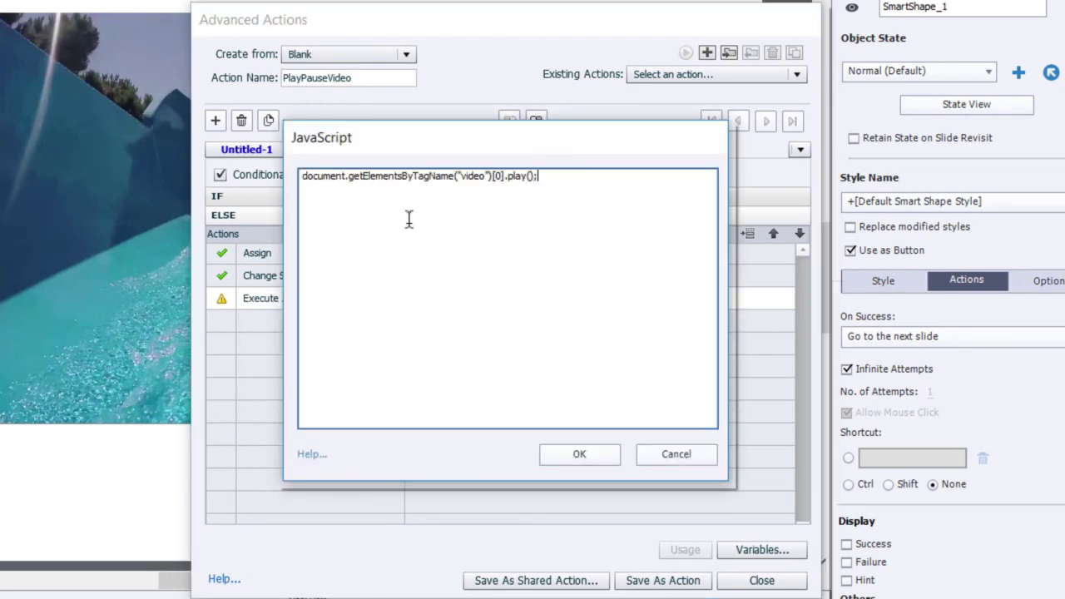
pyautogui.click(574, 457)
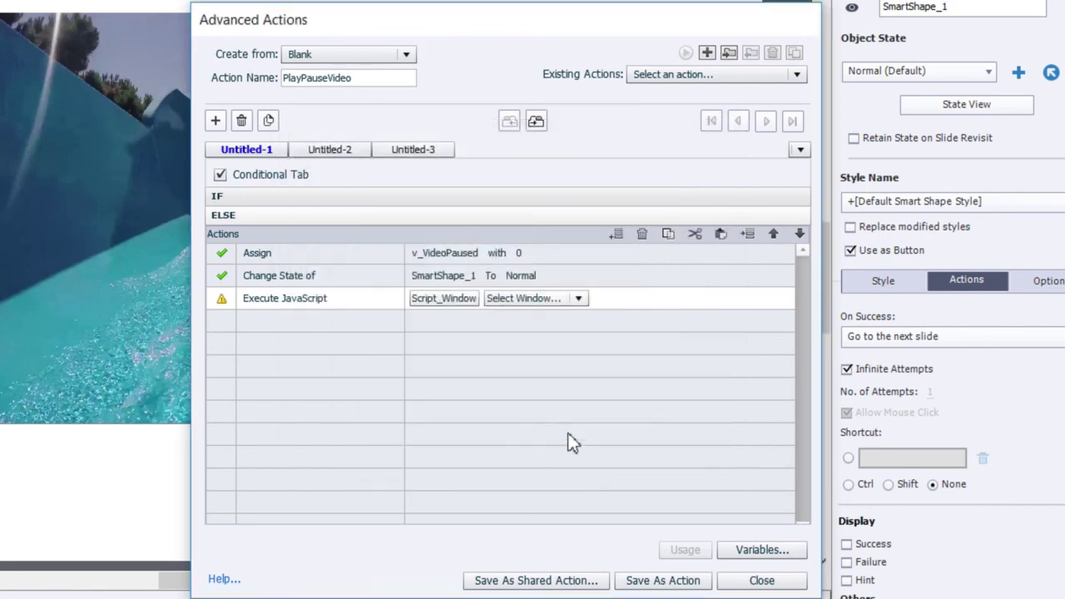
pyautogui.click(539, 299)
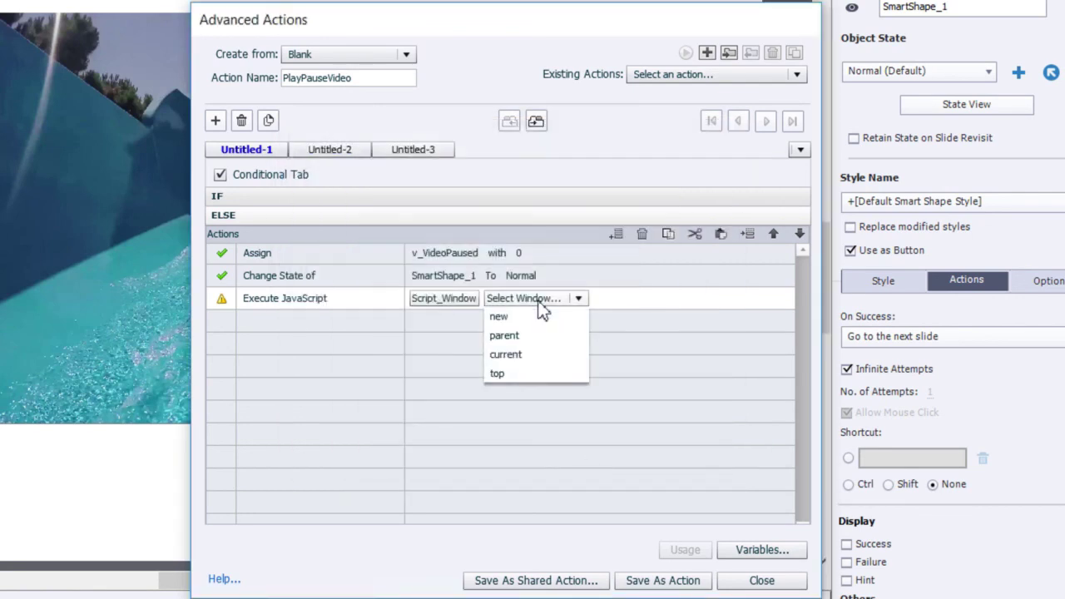
pyautogui.click(533, 354)
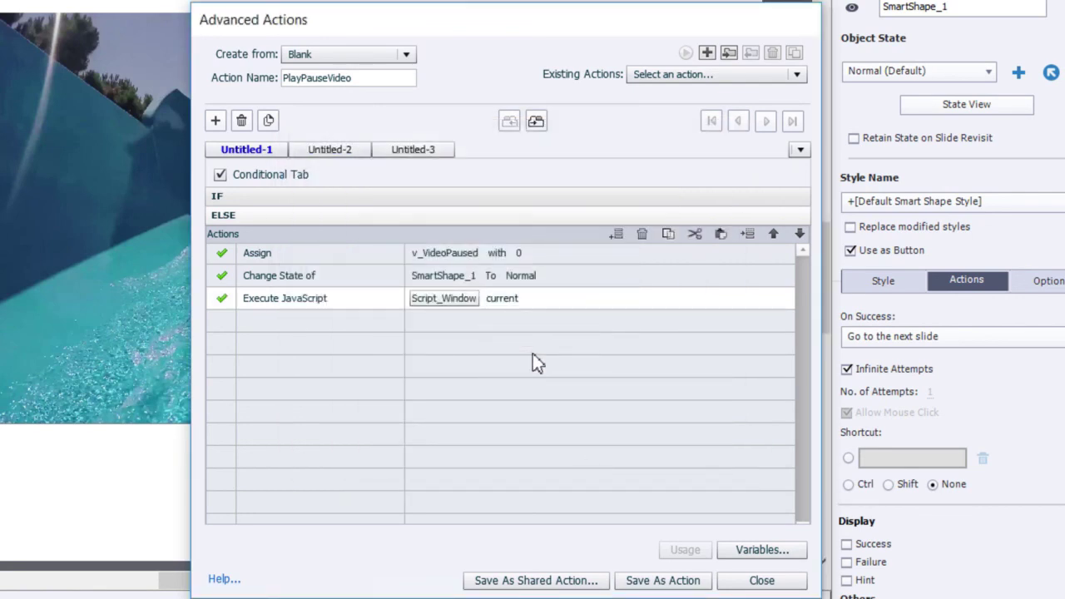
# - Save the PlayPauseVideo advanced action and close the Advanced Actions editor
pyautogui.click(695, 580)
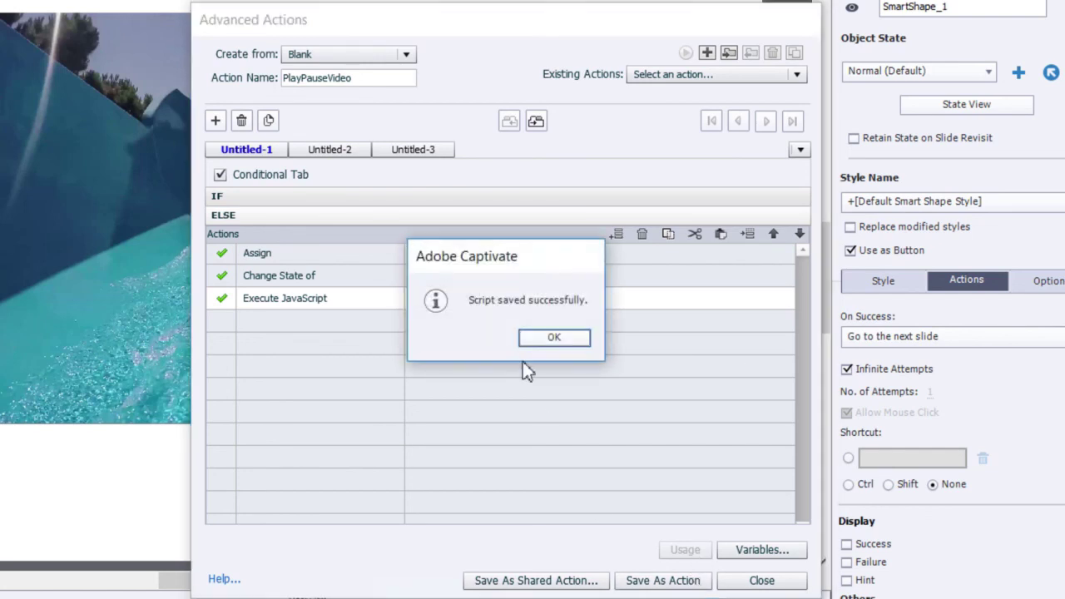
pyautogui.click(545, 341)
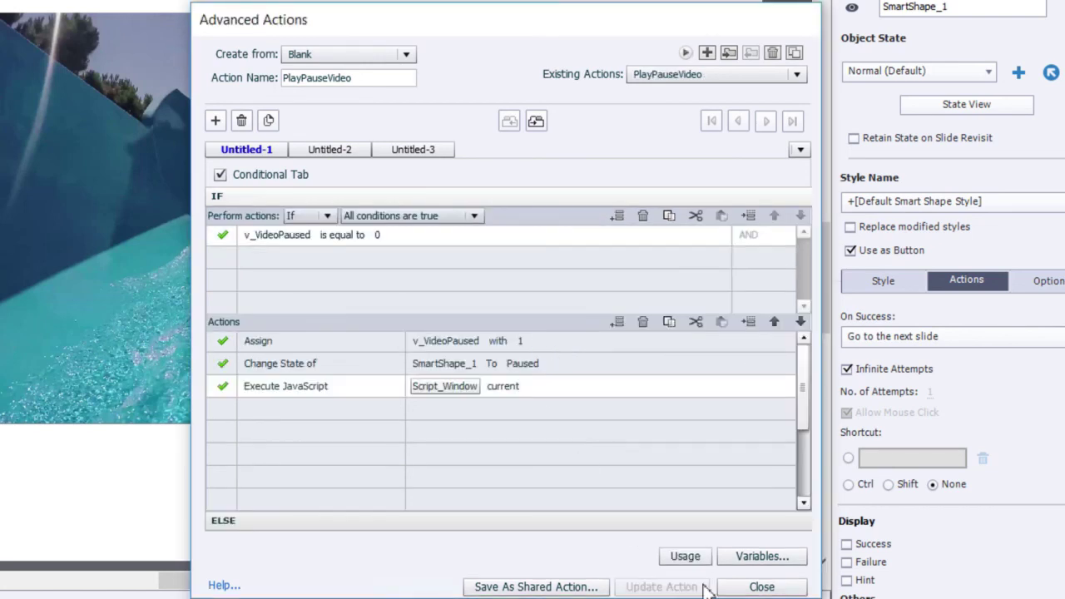
pyautogui.click(761, 581)
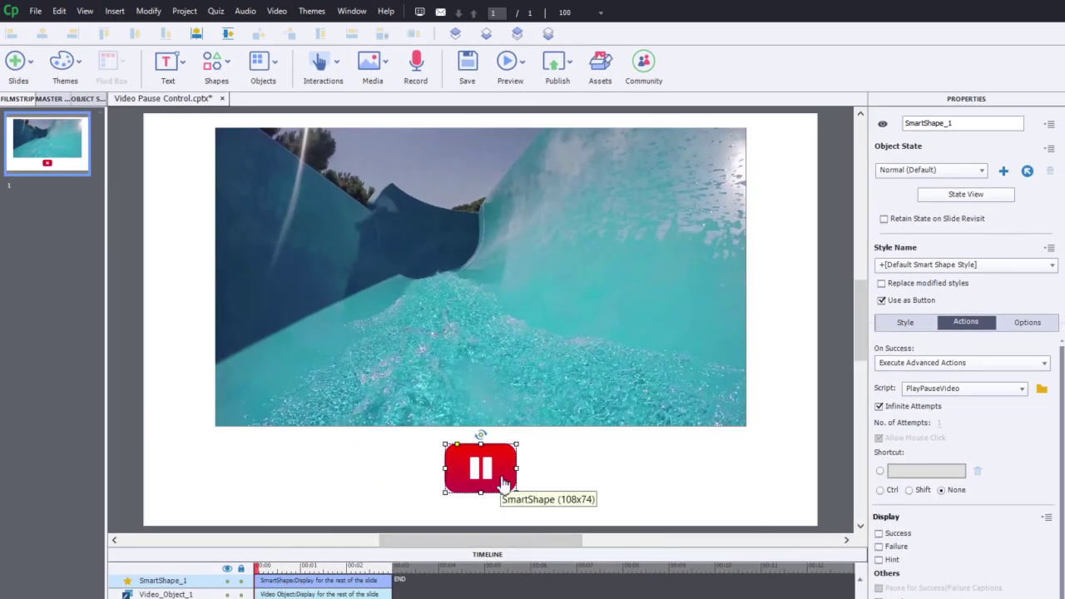
# - Replace the shape name SmartShape_1 with 'Video Play Pause' in the Properties panel
pyautogui.click(968, 124)
pyautogui.moveTo(968, 124); pyautogui.dragTo(852, 133)
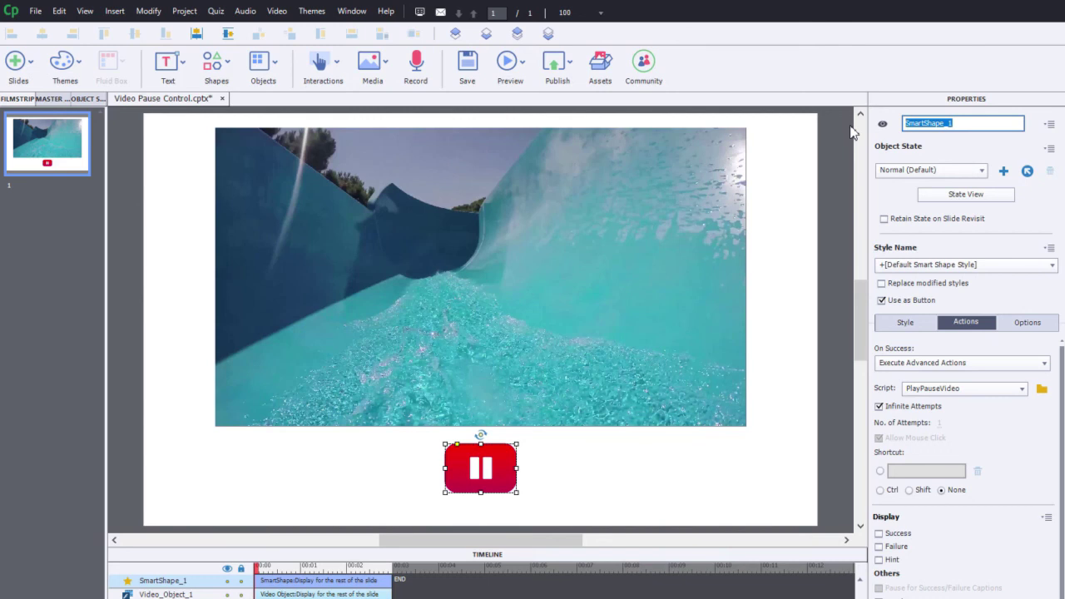
pyautogui.write('Pla')
pyautogui.press('BackSpace')
pyautogui.press('BackSpace')
pyautogui.press('BackSpace')
pyautogui.write('Video')
pyautogui.write(' Play Pause')
pyautogui.press('Return')
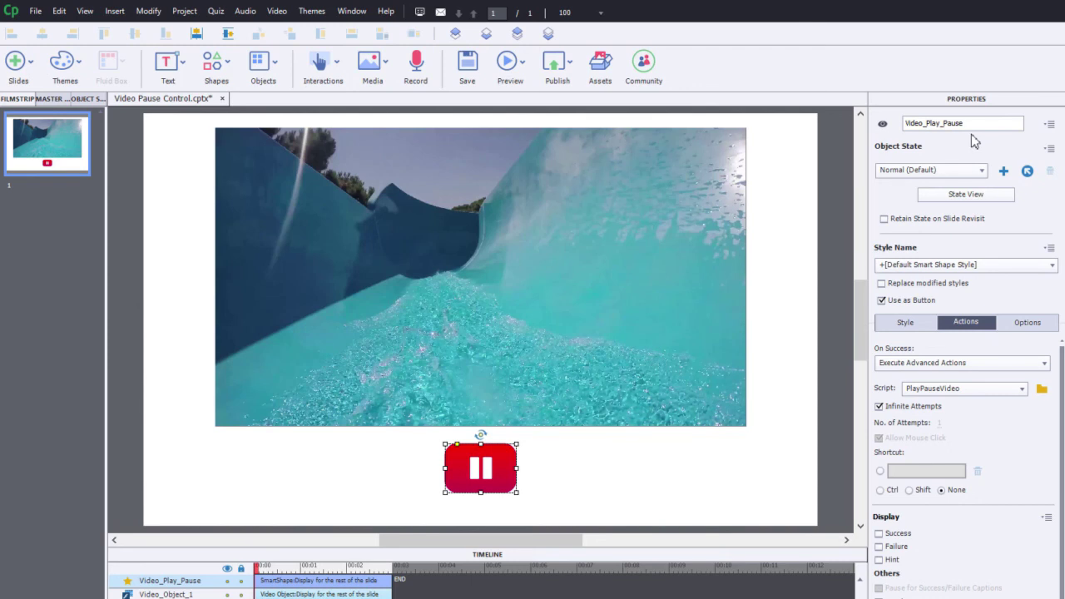
# - Preview the project as HTML5 in the browser
pyautogui.click(522, 63)
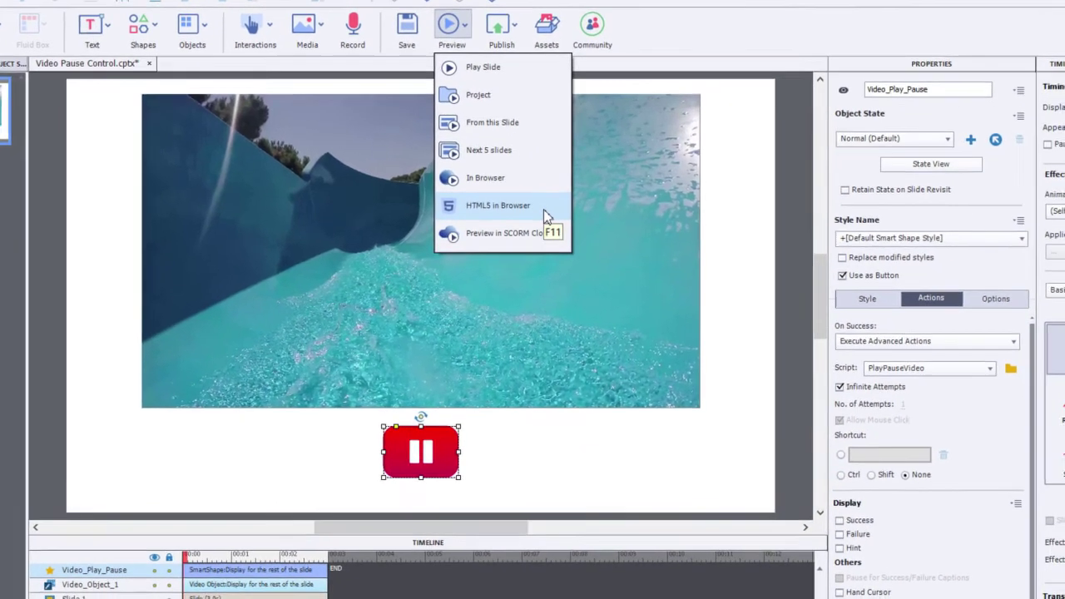
pyautogui.click(586, 239)
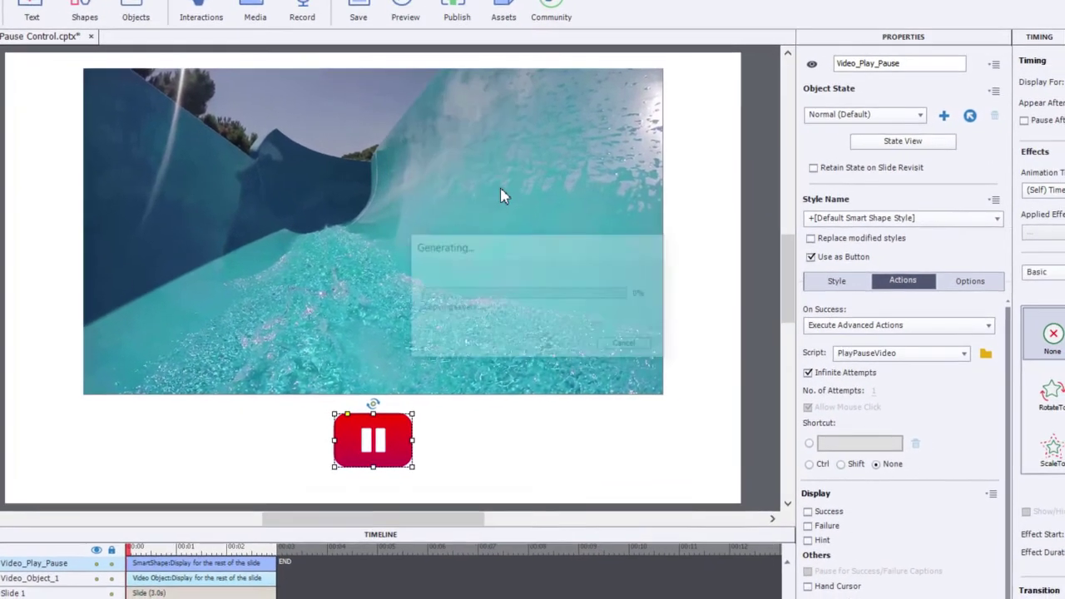